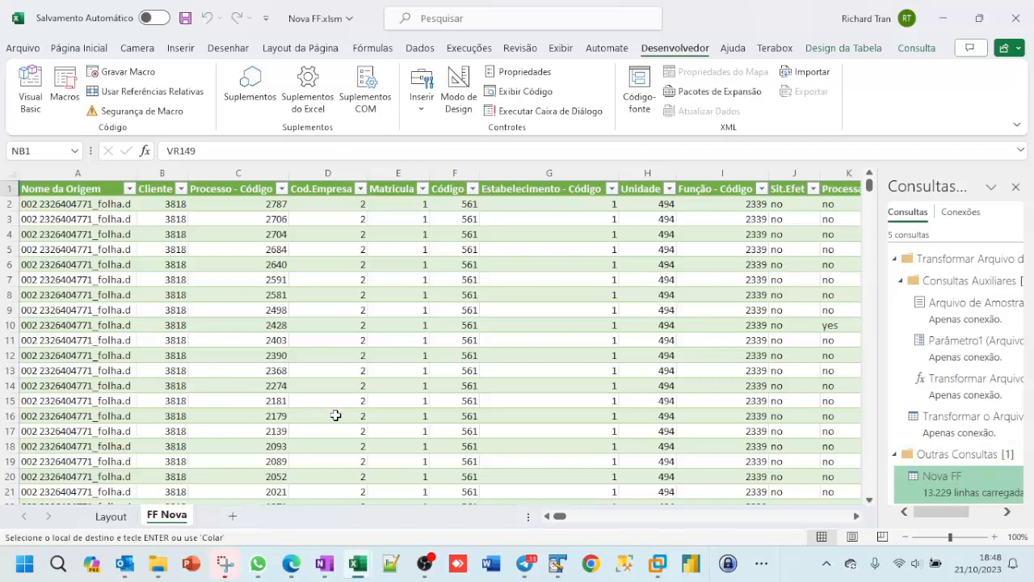
Step: Look through the FF Nova table's columns, from the pipe-separated Lista de Valor Total to the EV event columns
drag(560, 515, 600, 516)
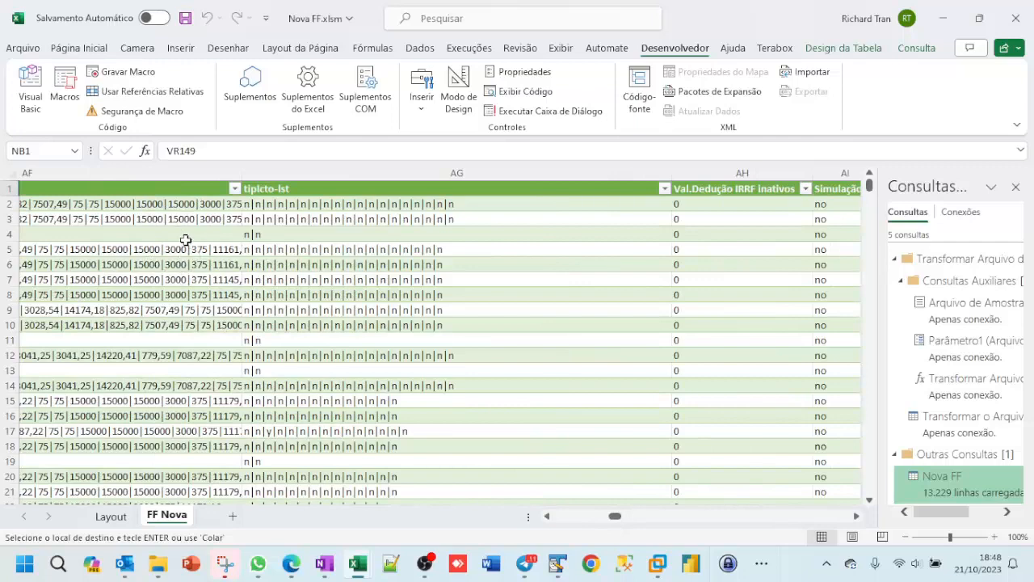
click(164, 217)
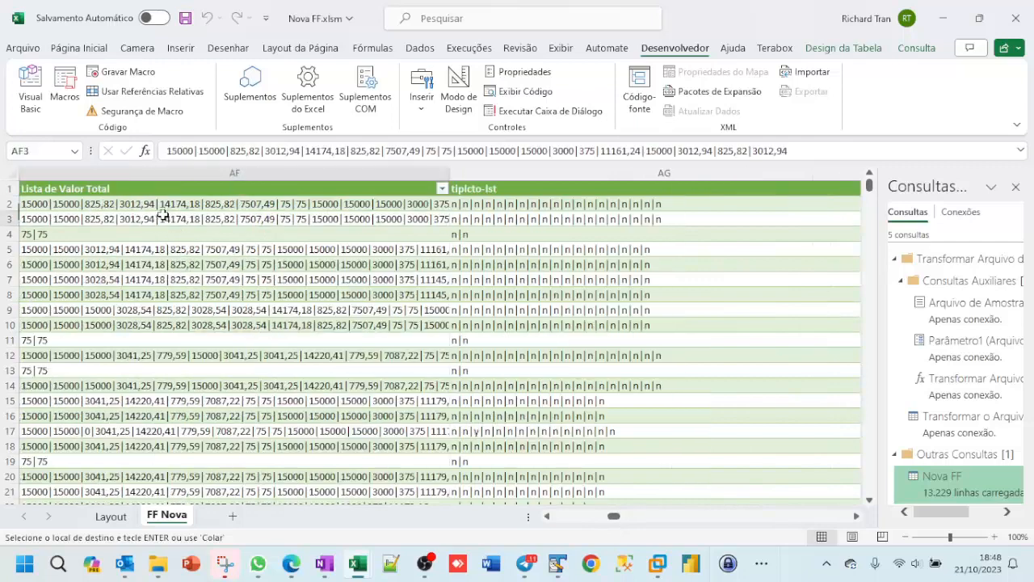
click(732, 517)
click(733, 517)
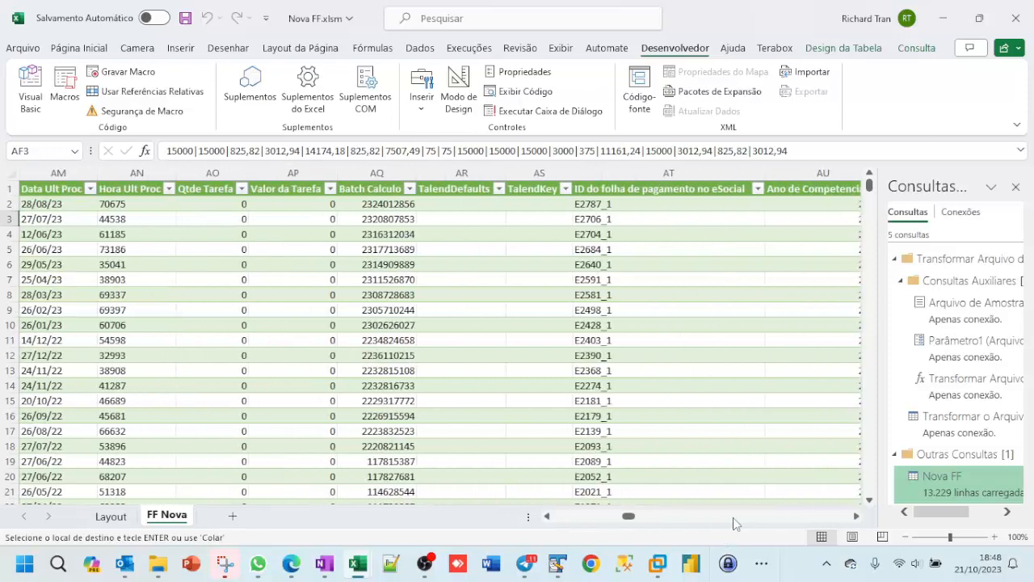
click(808, 517)
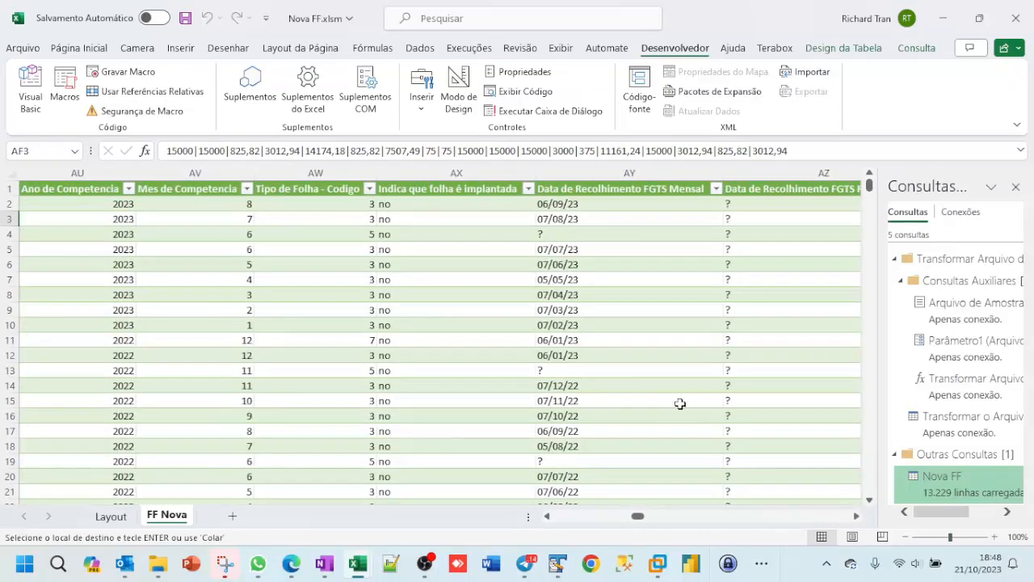
click(790, 517)
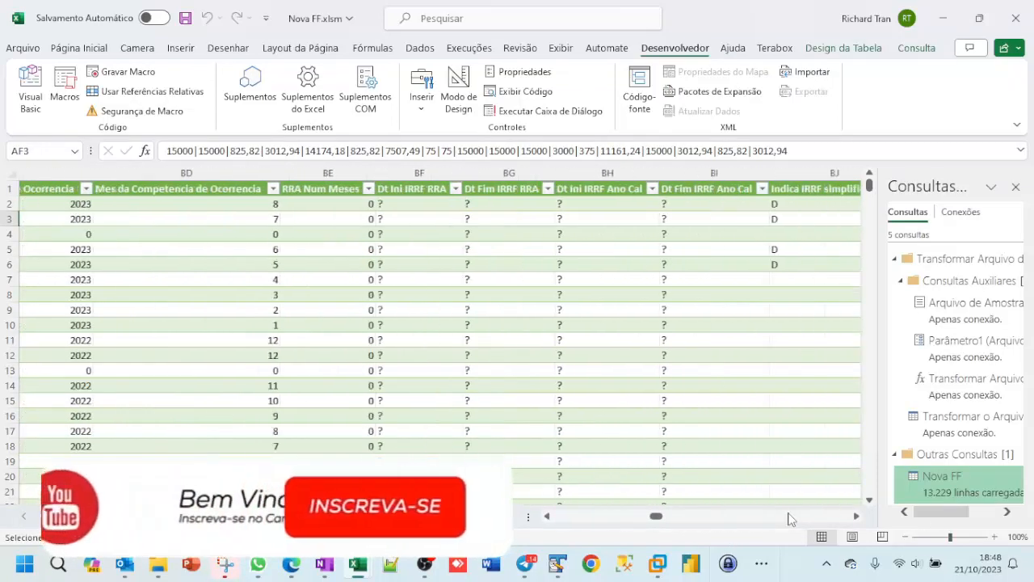
click(790, 517)
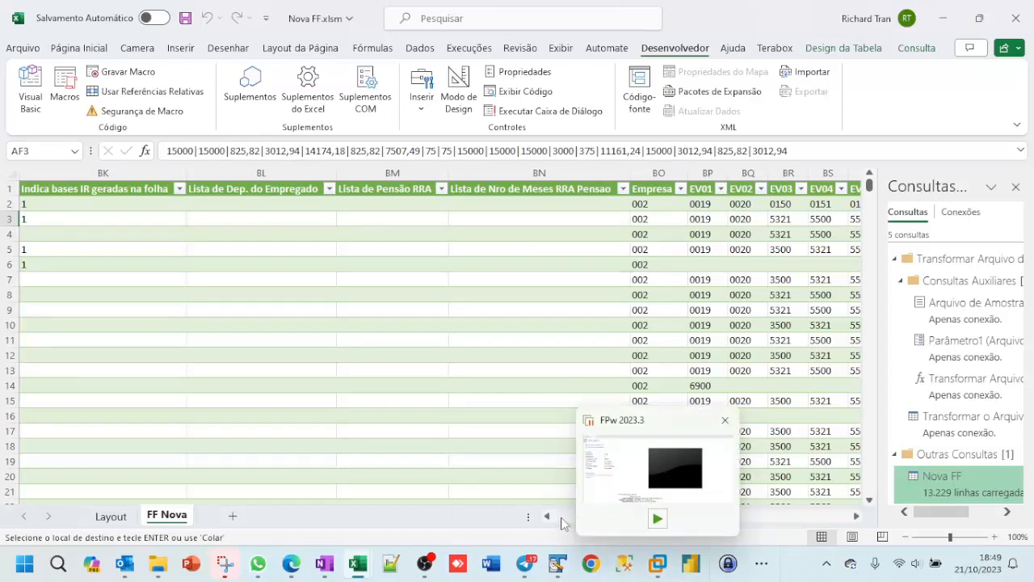
Step: Start recording a macro named Excluir, stored in this workbook, with cell BD2 selected
scroll(564, 524, left, 5)
click(185, 202)
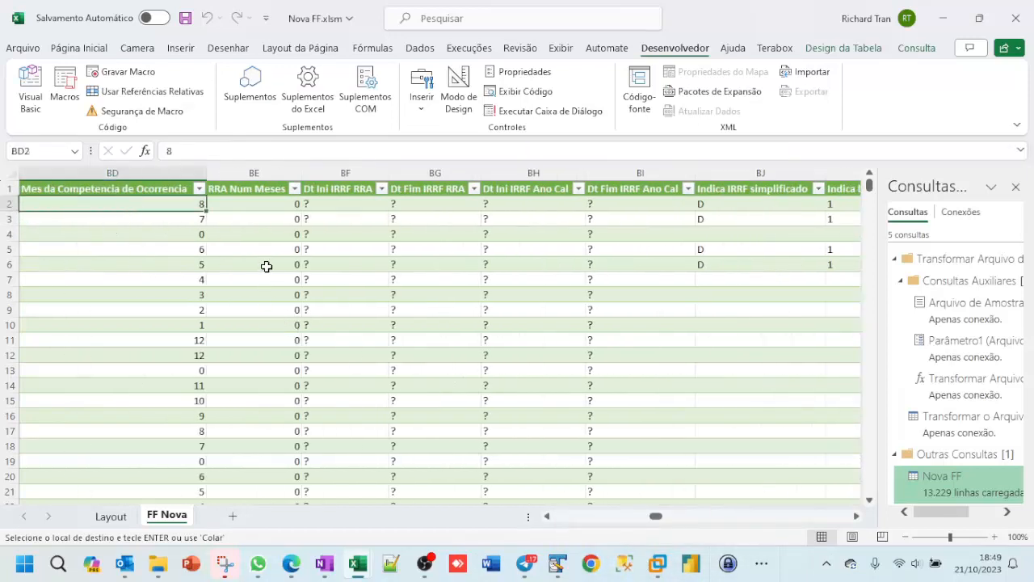
click(126, 73)
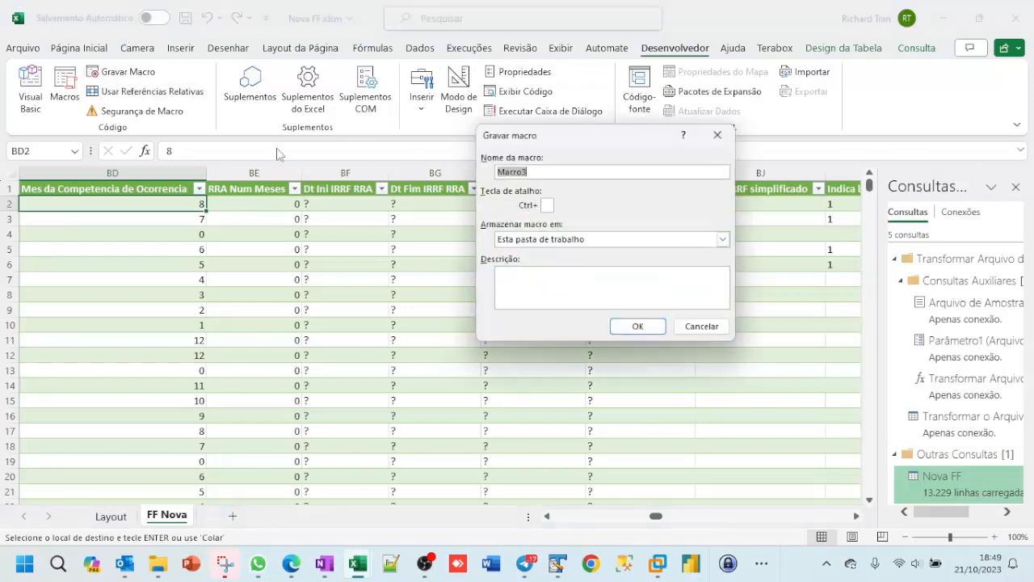
text(Excle)
key(BackSpace)
text(uir)
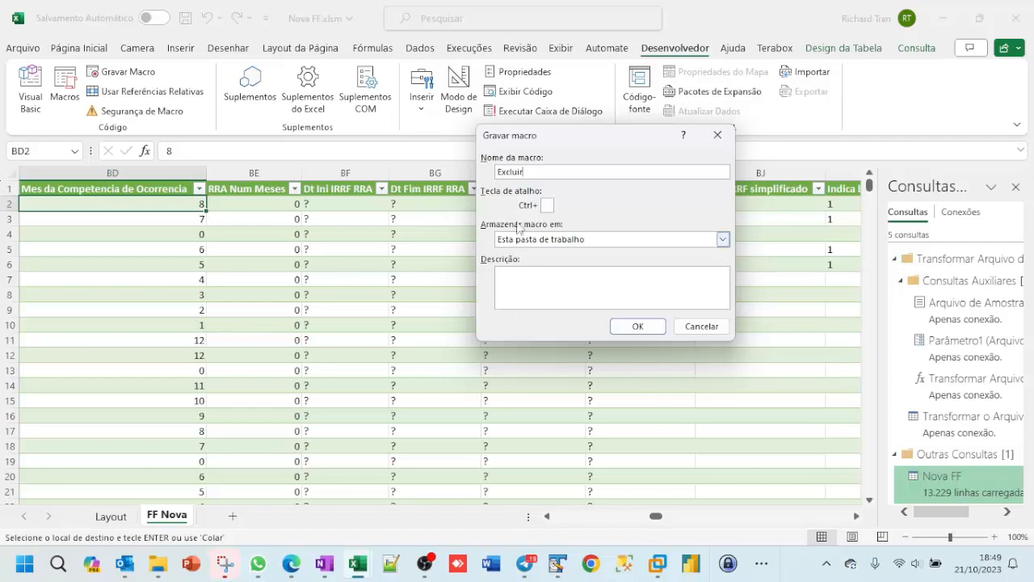
click(638, 326)
click(463, 320)
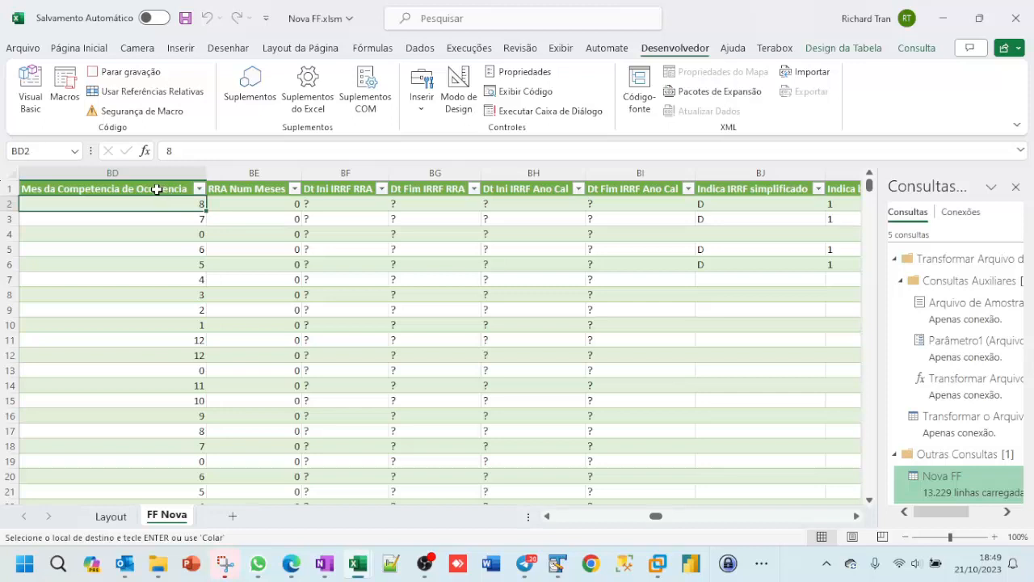
Step: Select the row 2 cells from VR150 (NC2) back to EV01 (BP2) and stop recording the macro
click(156, 189)
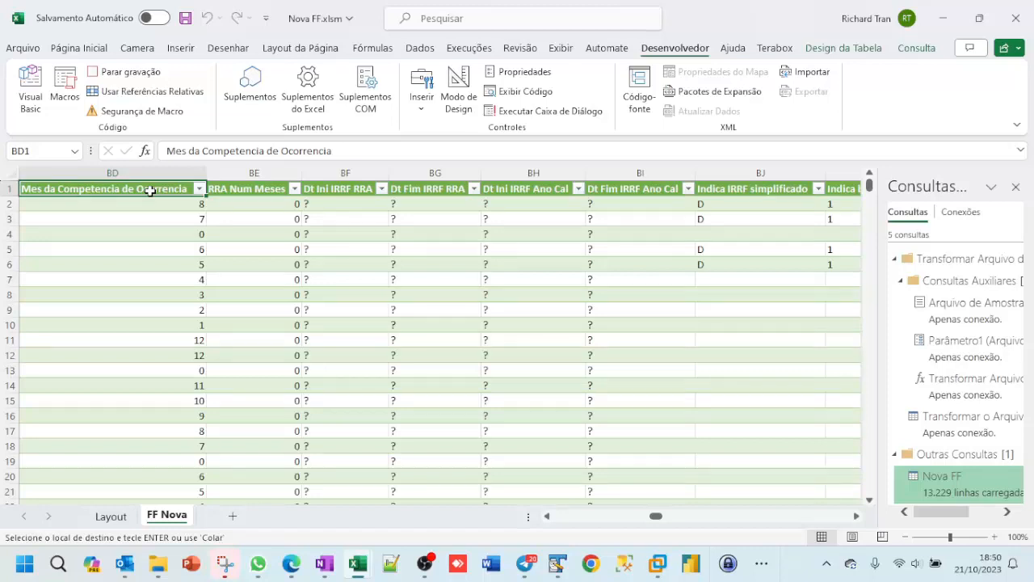
key(Right)
key(ctrl+Right)
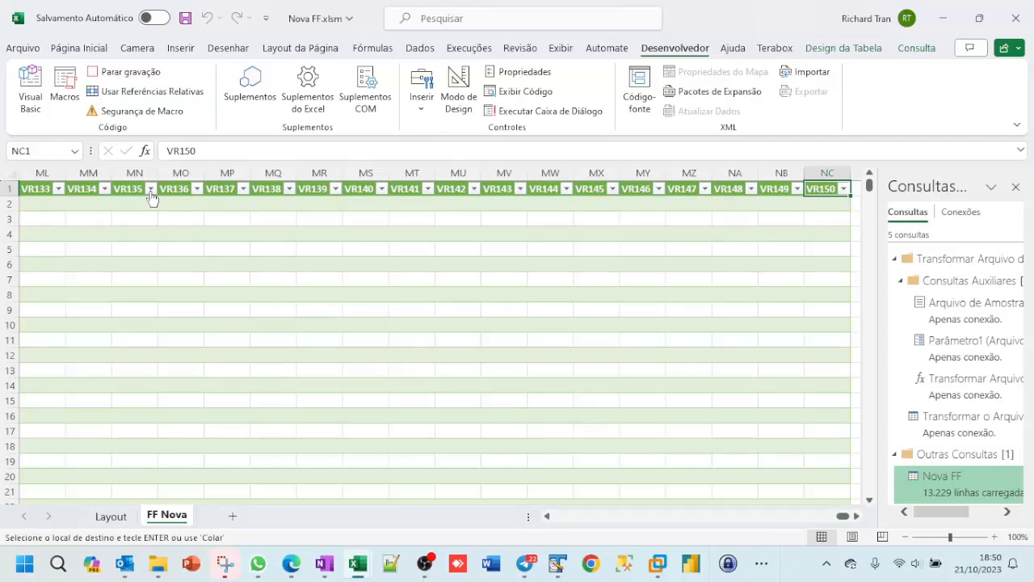
key(Down)
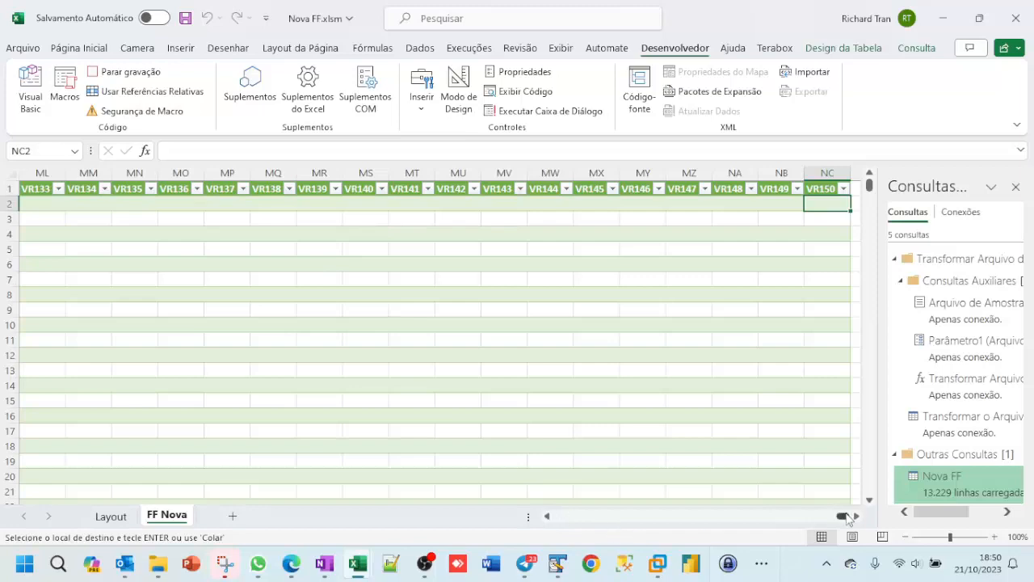
drag(843, 518, 667, 516)
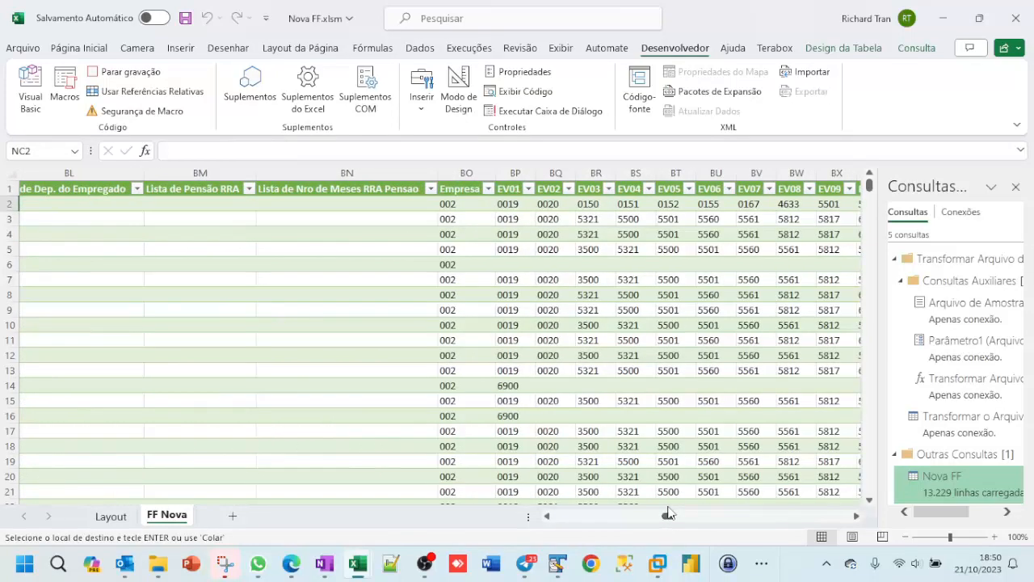
shift+click(515, 205)
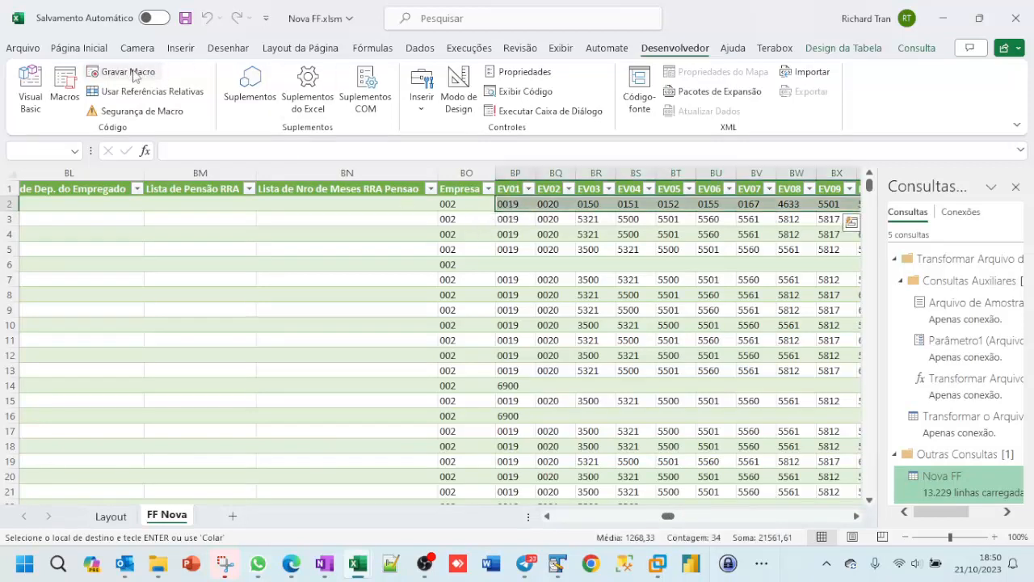
click(133, 72)
Step: Select cell BL5 outside the event columns and run the Excluir macro
click(110, 247)
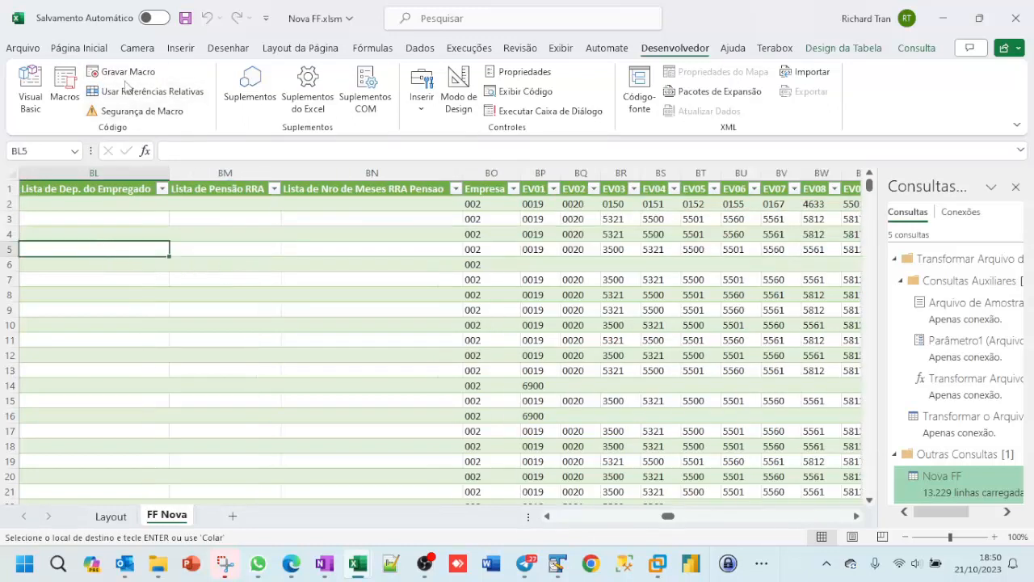
click(71, 97)
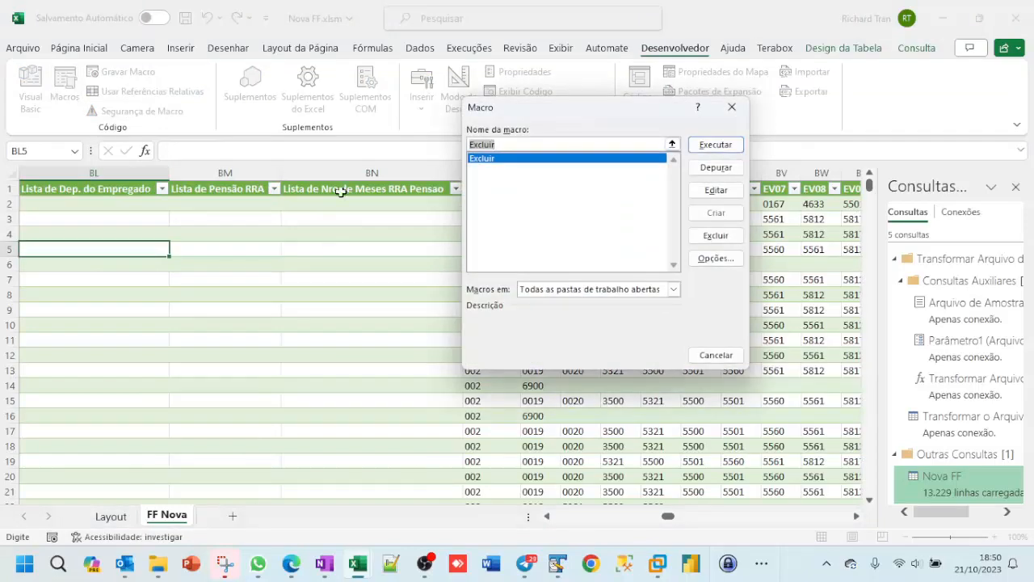
click(715, 145)
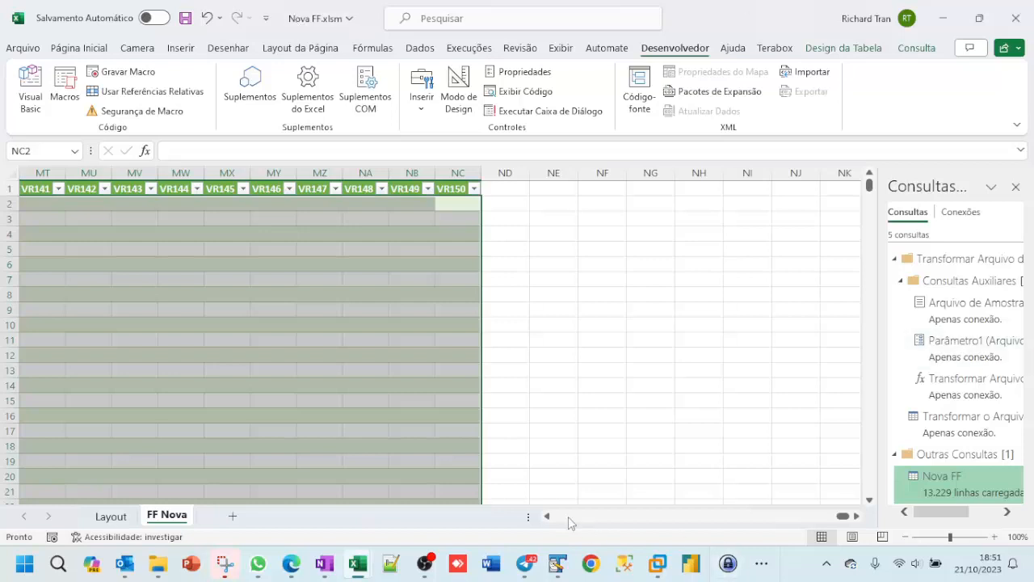
Step: Start recording a macro named SelecionaEventos, stored in this workbook
click(115, 77)
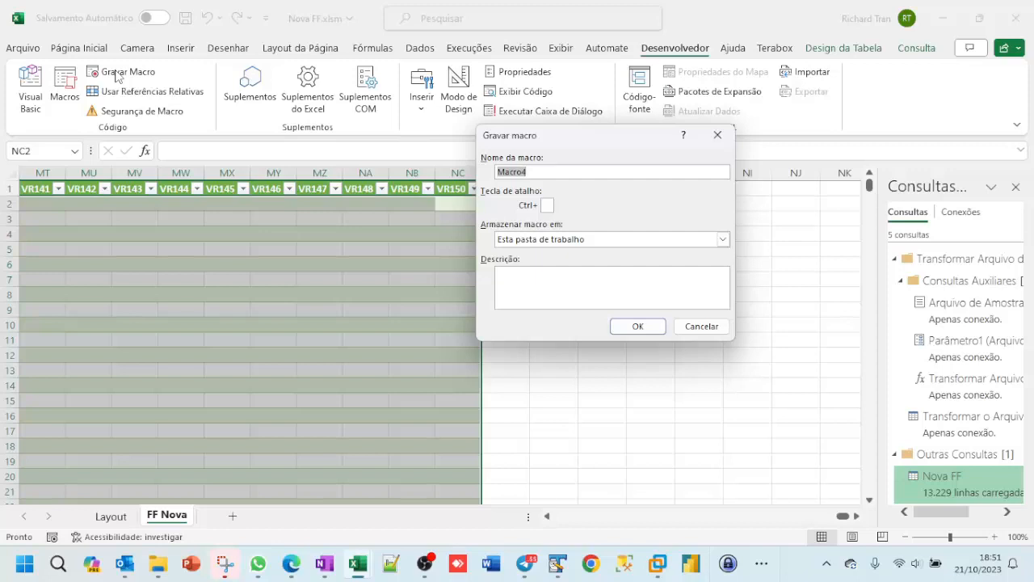
text(S)
text(elecionaEventos)
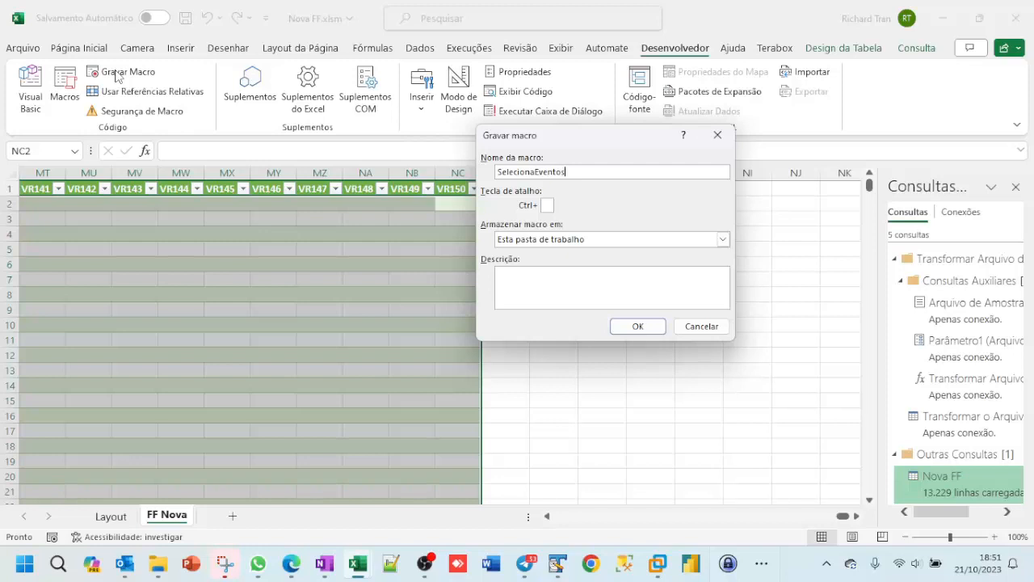
click(643, 334)
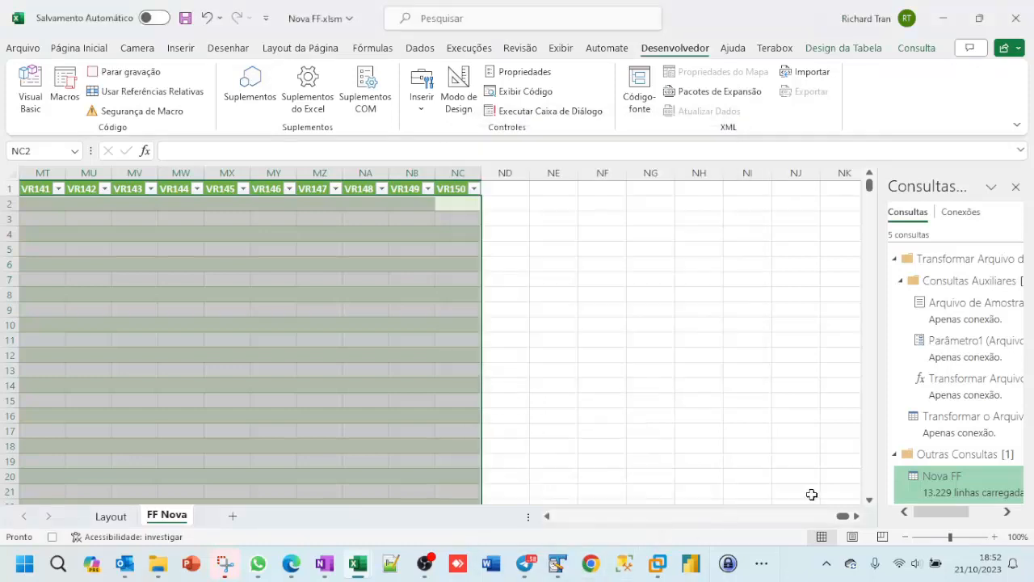
Step: Select cell AC2, the first entry of Lista de Códigos de Folha, and stop recording the macro
click(567, 517)
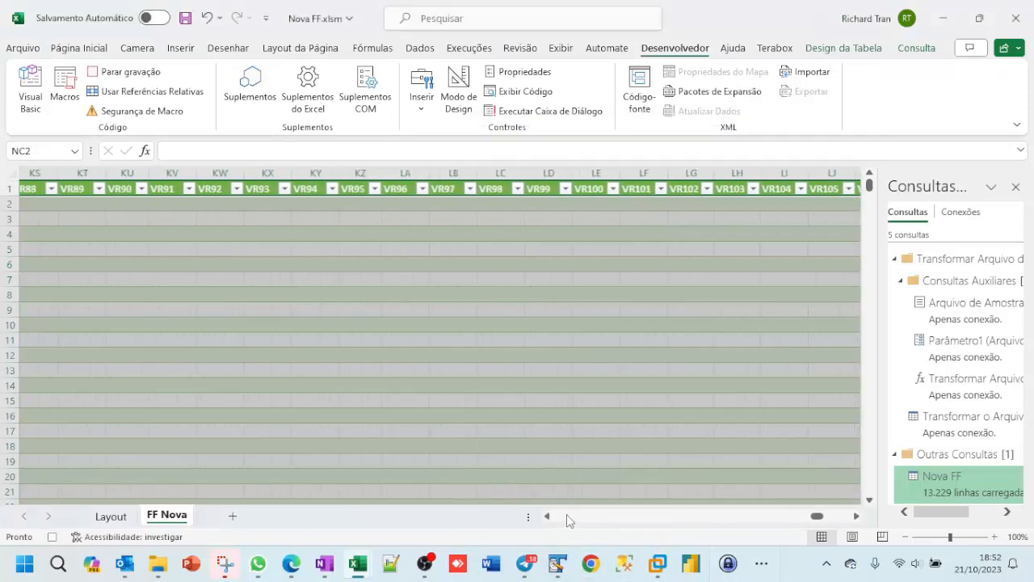
drag(566, 517, 569, 521)
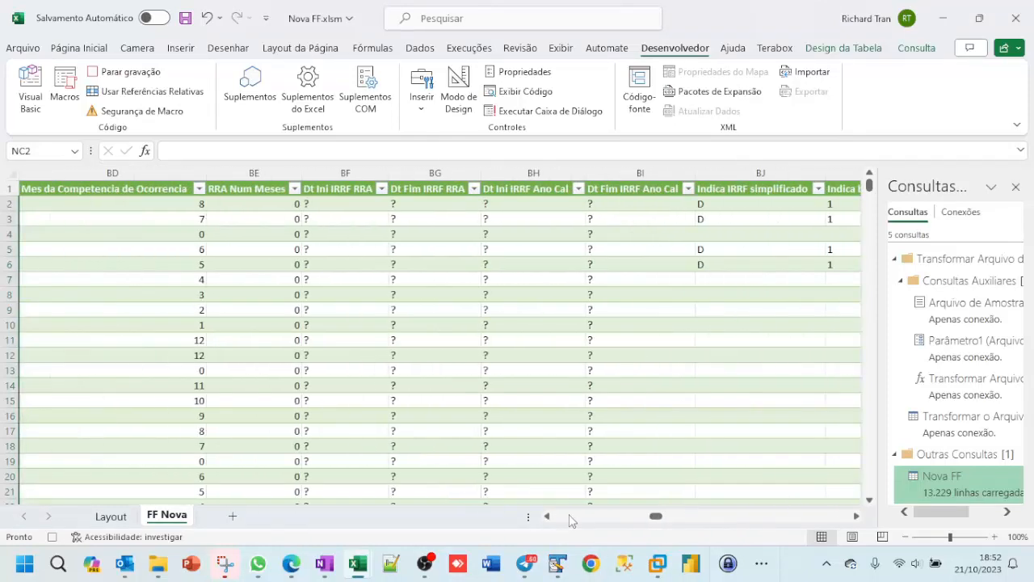
click(711, 519)
drag(598, 516, 590, 527)
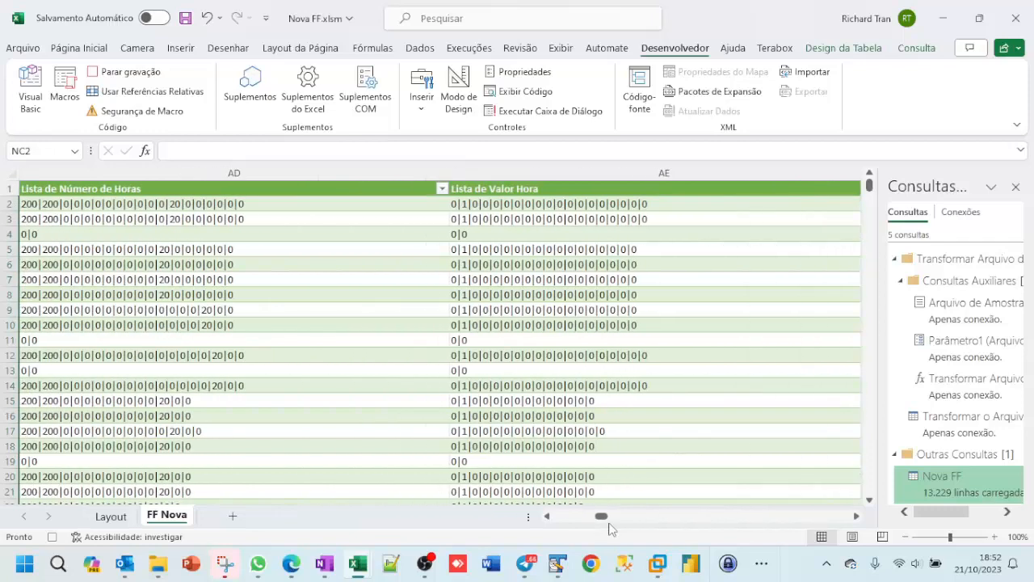
click(585, 522)
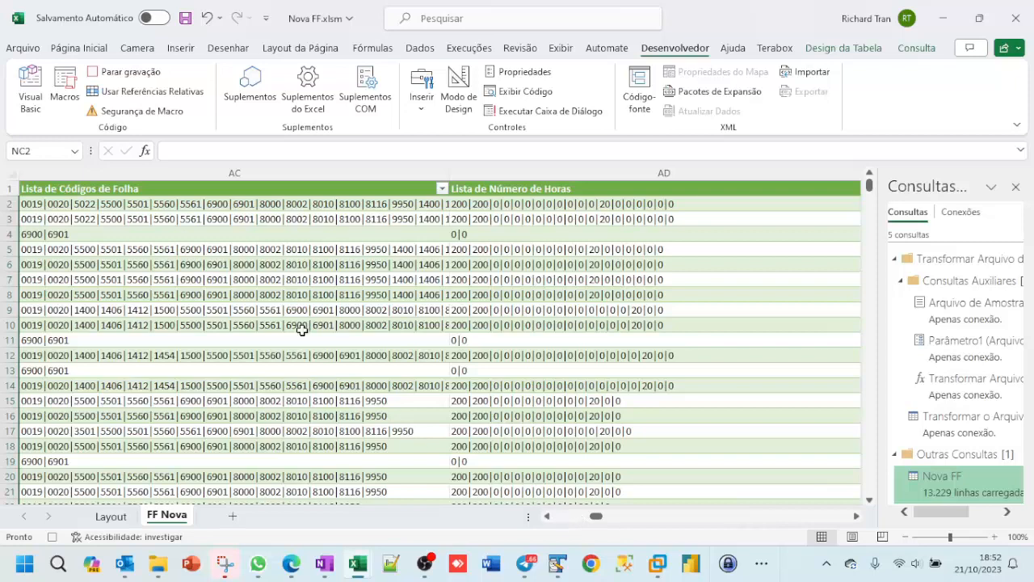
click(153, 205)
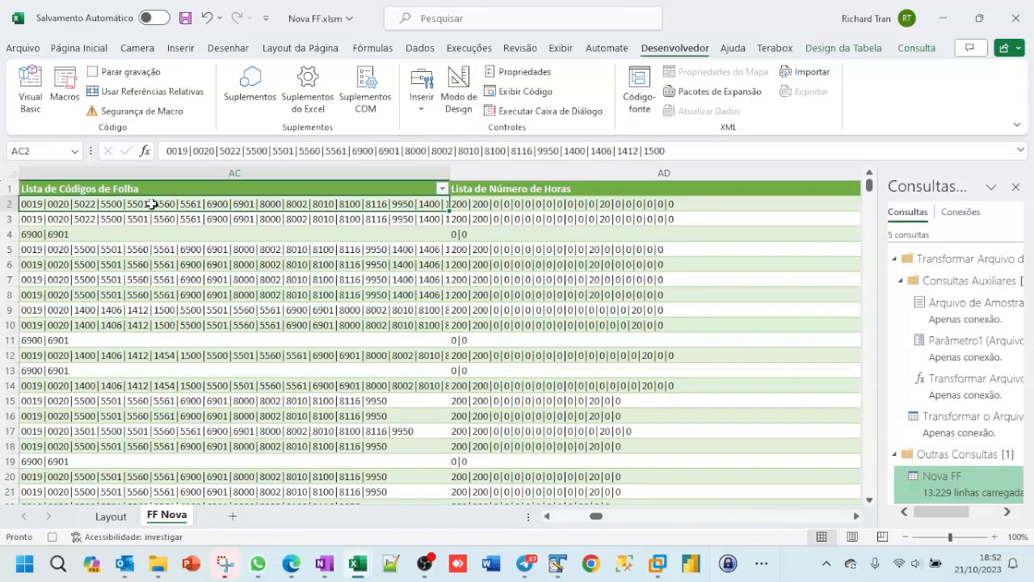
click(103, 74)
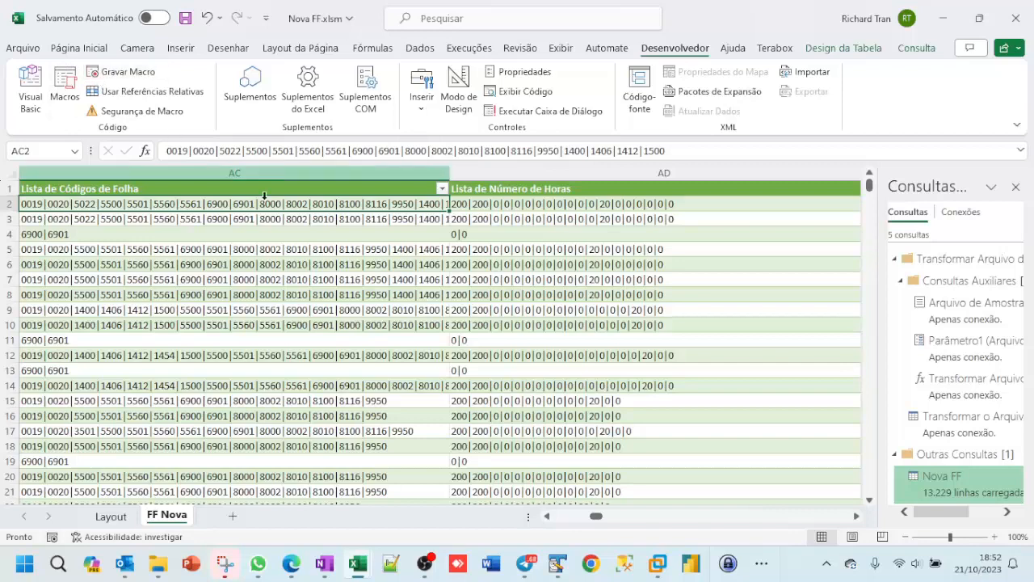
Step: Copy the Lista de Códigos de Folha entries from AC2 down to the last filled row
click(566, 517)
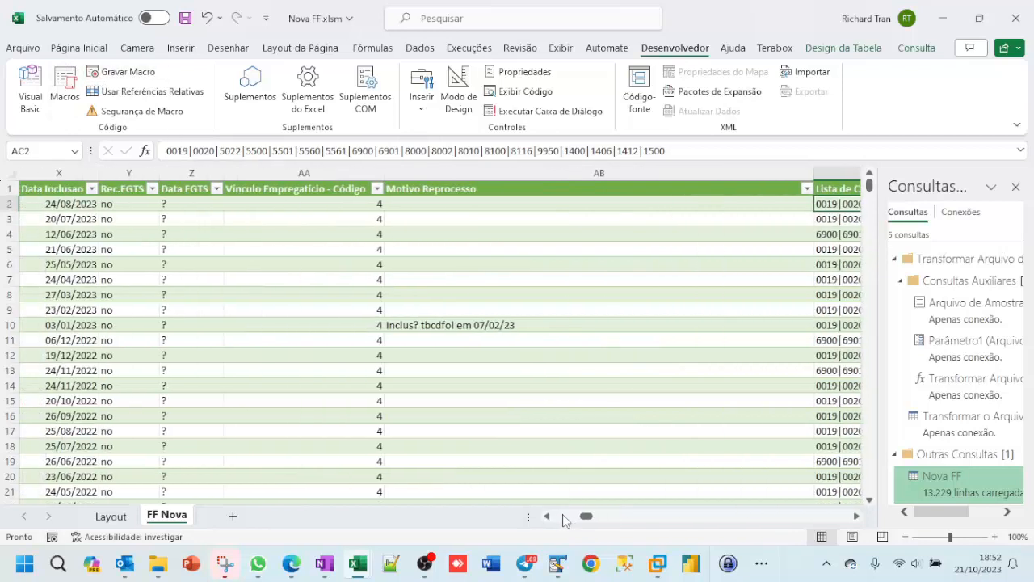
click(857, 516)
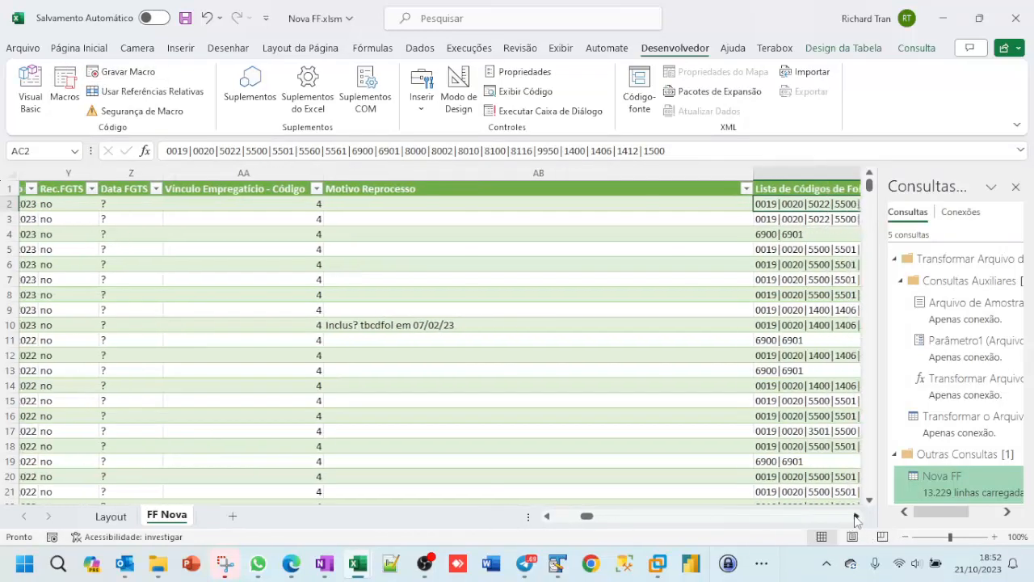
click(856, 517)
click(856, 518)
mouse_move(1022, 372)
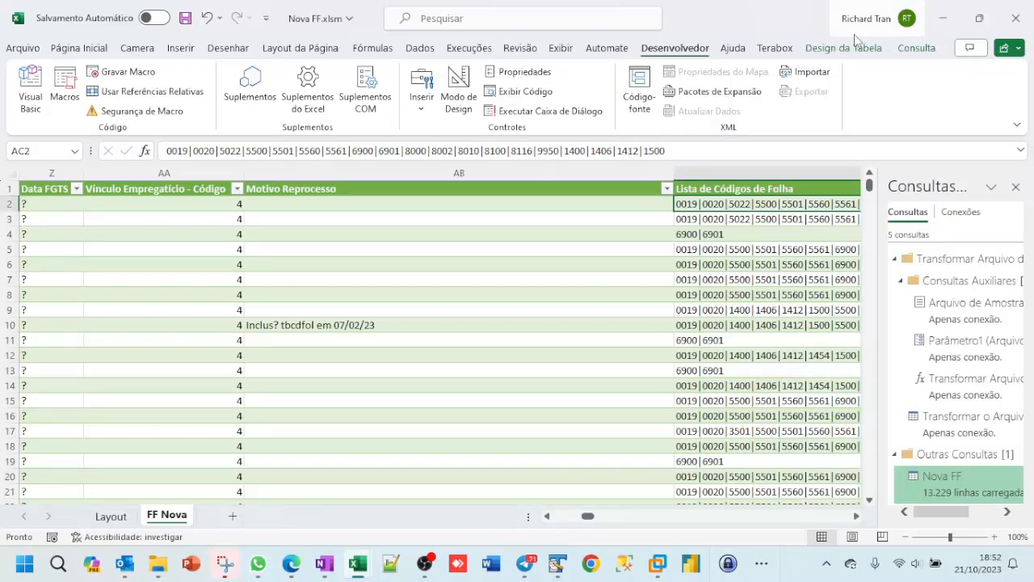
key(ctrl+shift+Down)
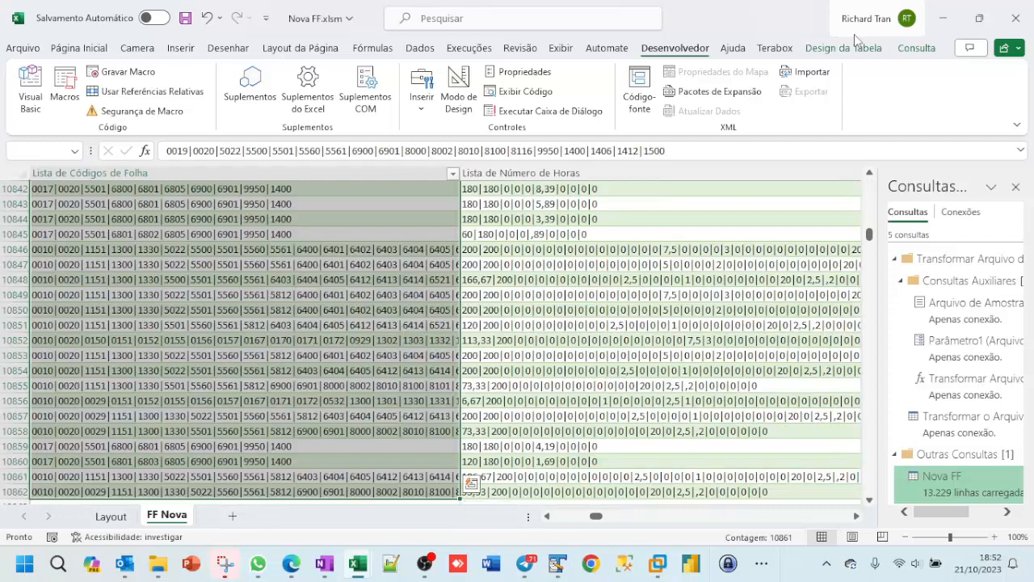
scroll(576, 261, down, 2)
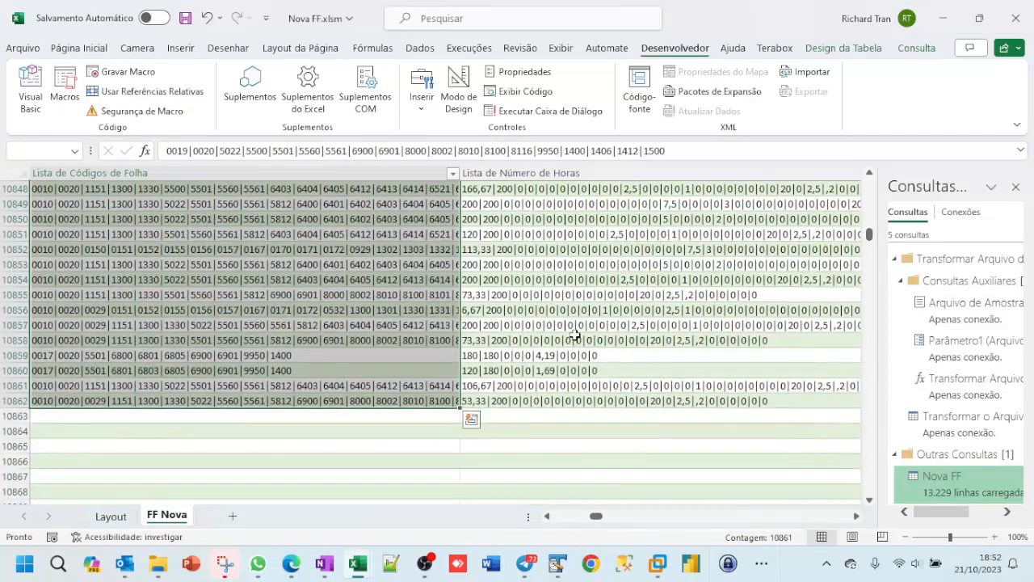
scroll(579, 344, down, 3)
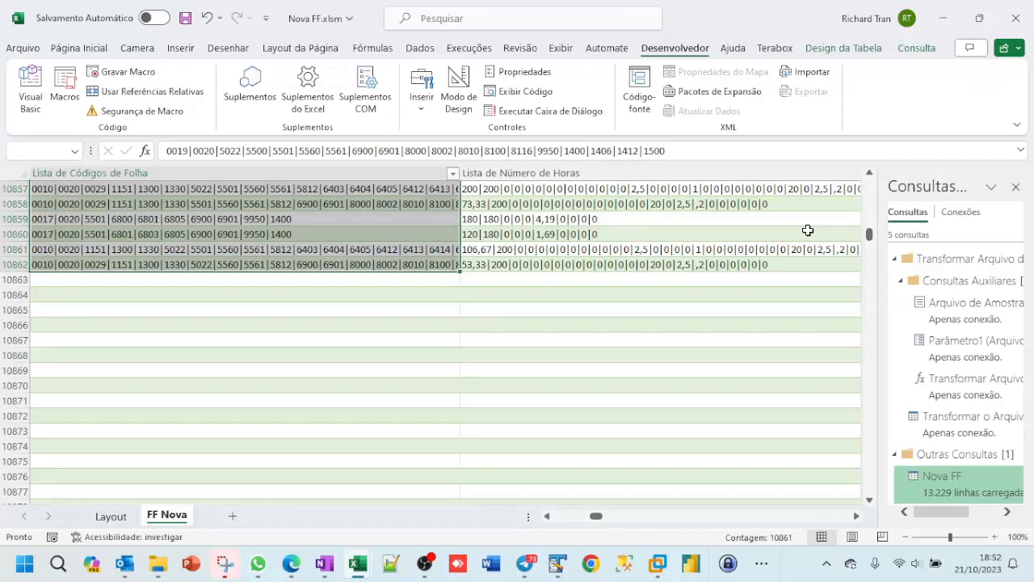
key(ctrl+c)
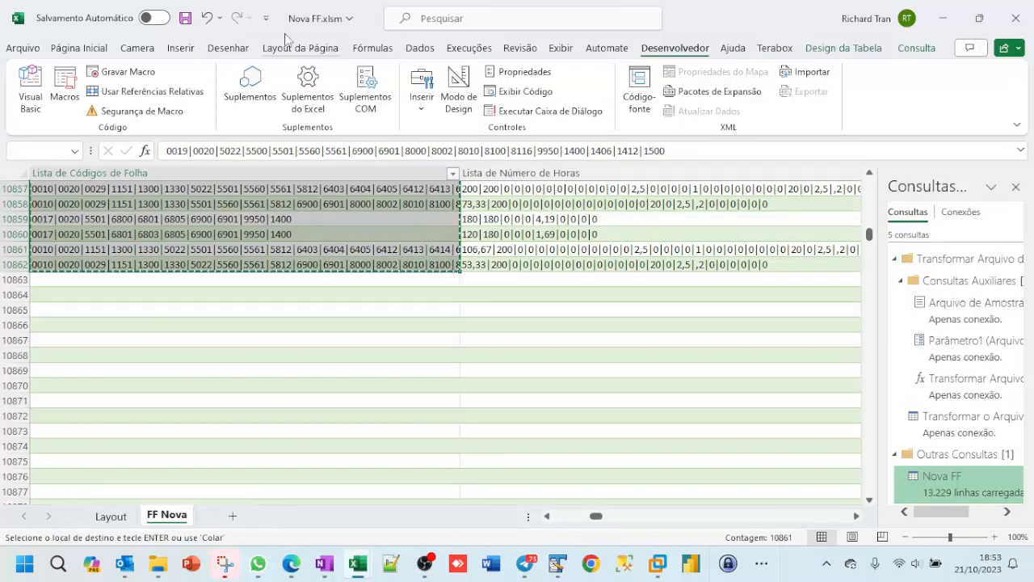
Step: Start recording a macro named Eventos2, stored in this workbook
click(127, 71)
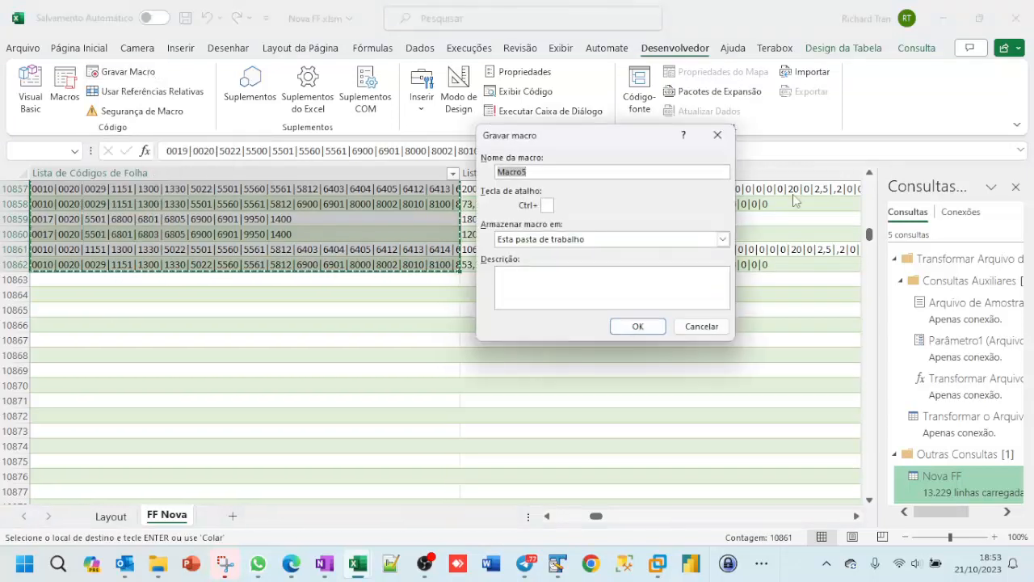
text(Eventos2)
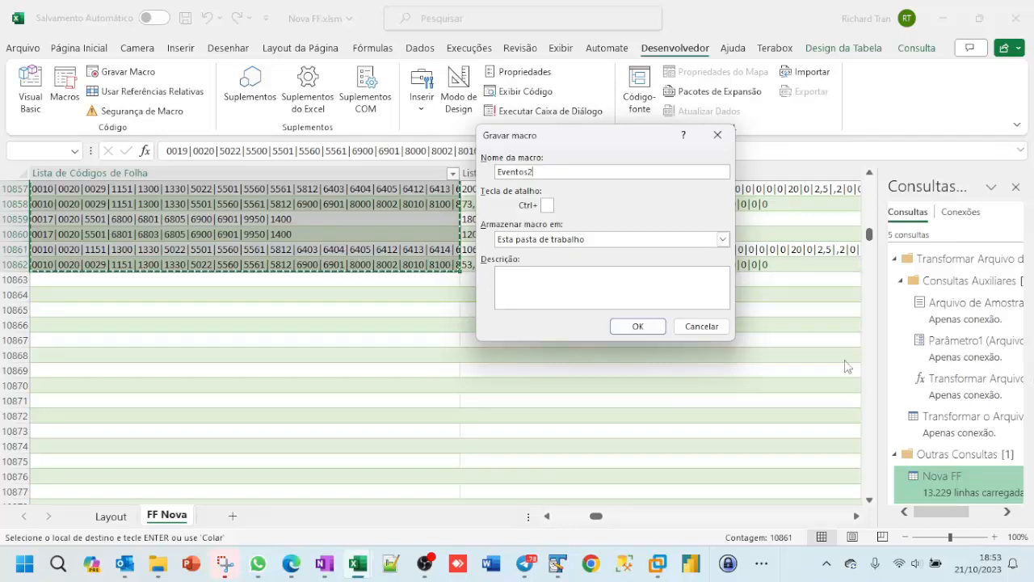
click(638, 327)
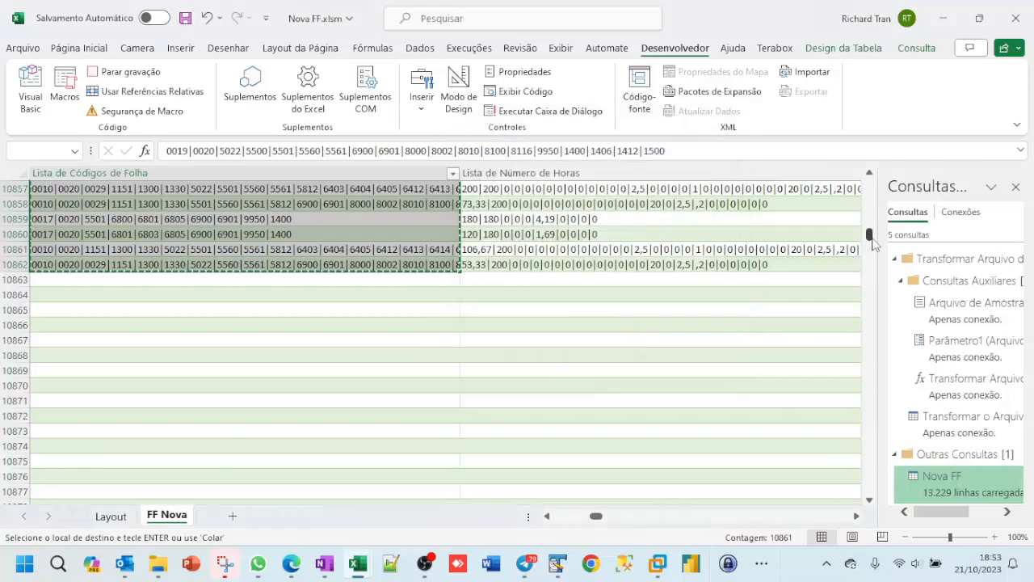
Step: Paste the copied Lista de Códigos de Folha entries into the EV01 column starting at cell BP2
drag(868, 238, 869, 236)
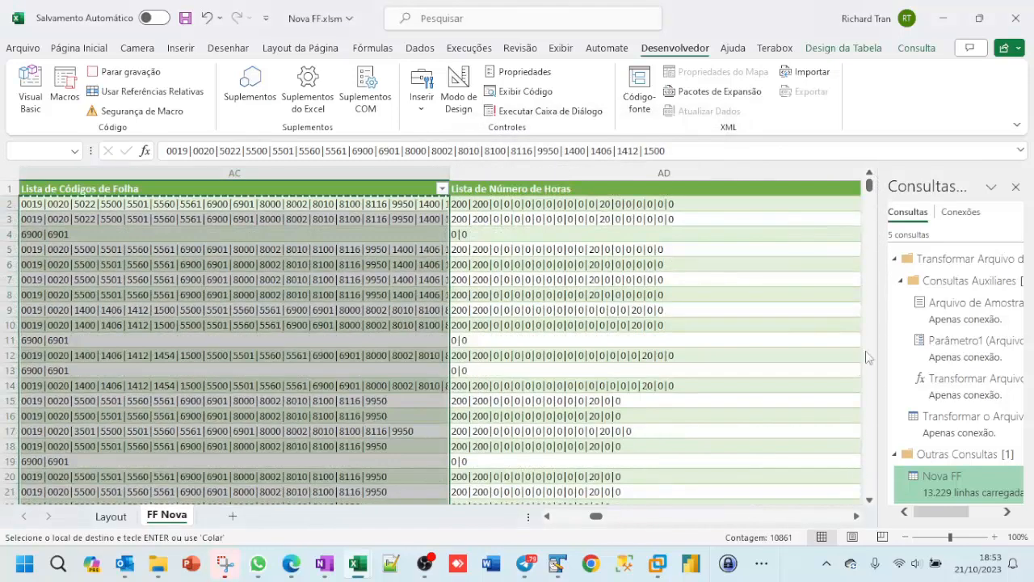
click(856, 517)
click(856, 517)
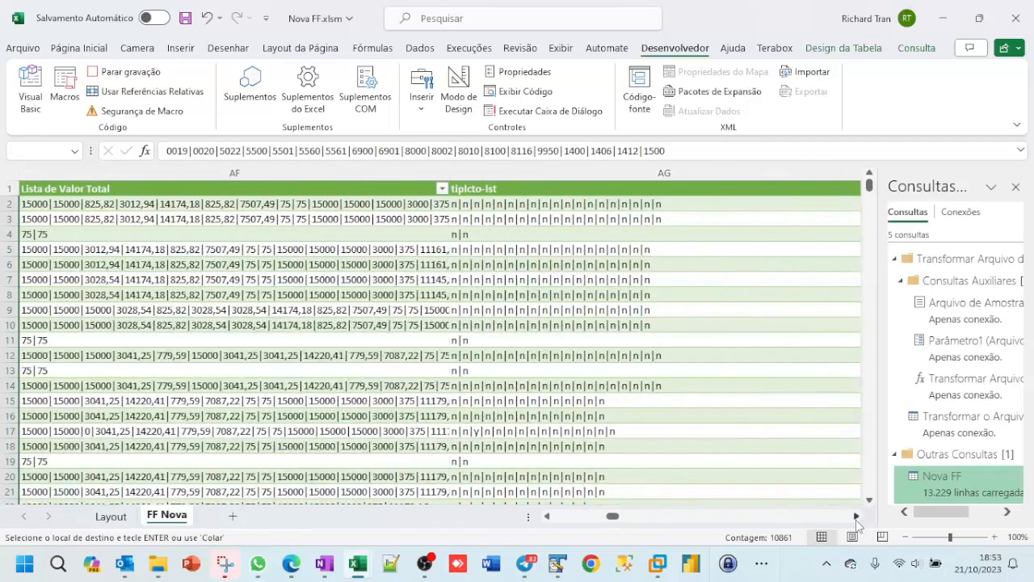
click(857, 517)
click(856, 517)
click(856, 517)
click(856, 517)
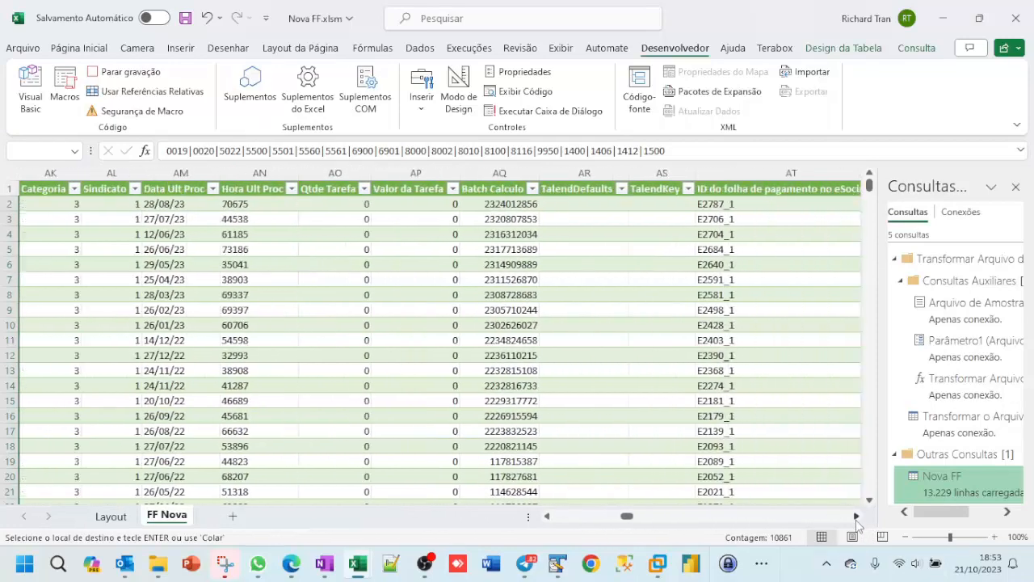
click(856, 517)
click(856, 517)
click(818, 517)
click(817, 515)
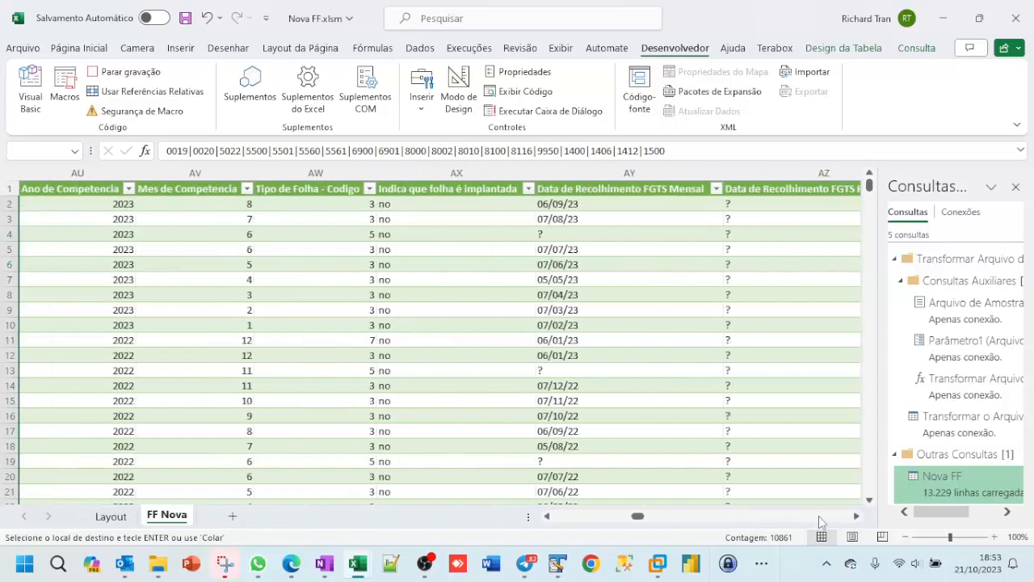
click(818, 514)
click(818, 514)
click(819, 516)
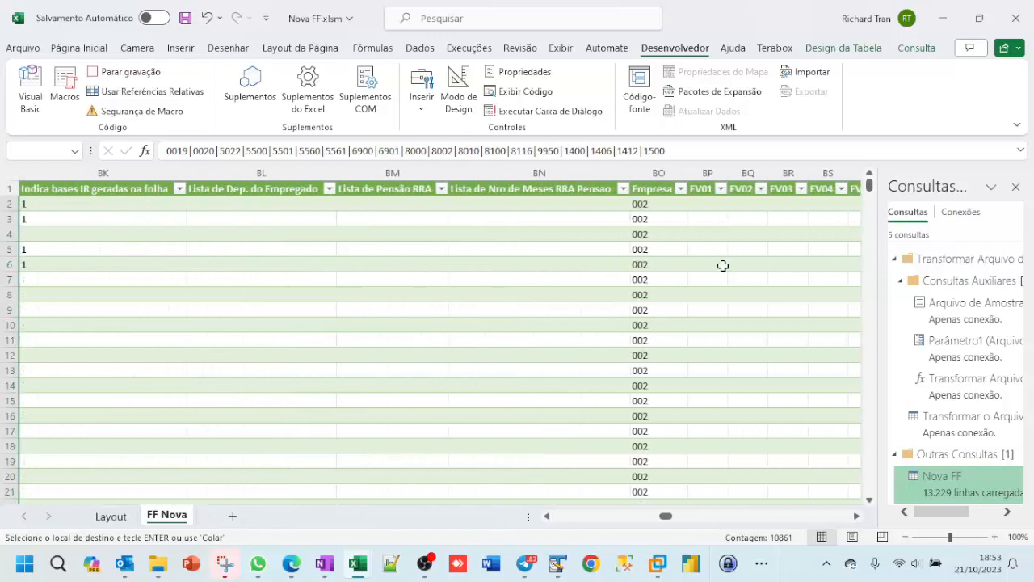
click(707, 204)
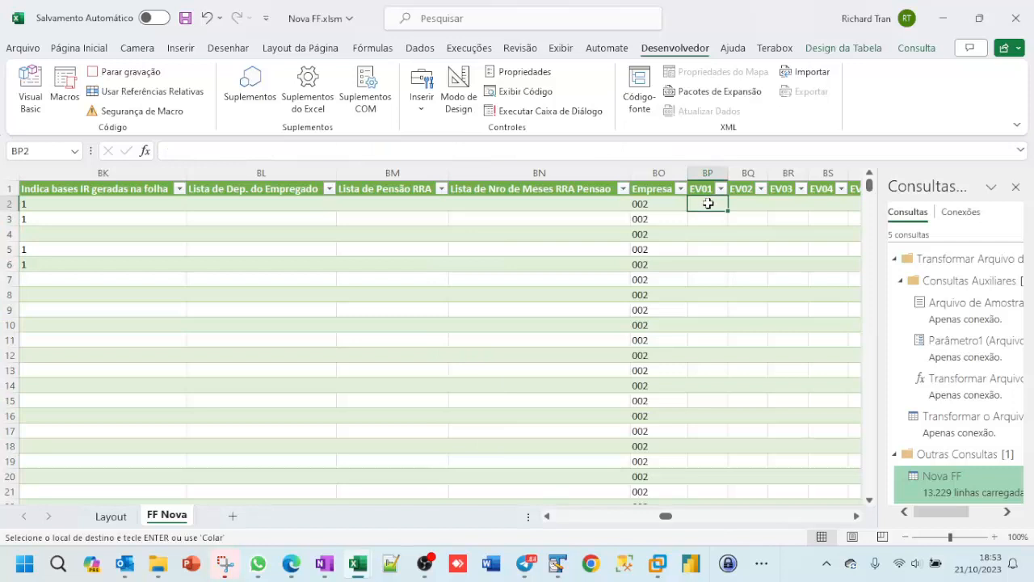
key(ctrl+v)
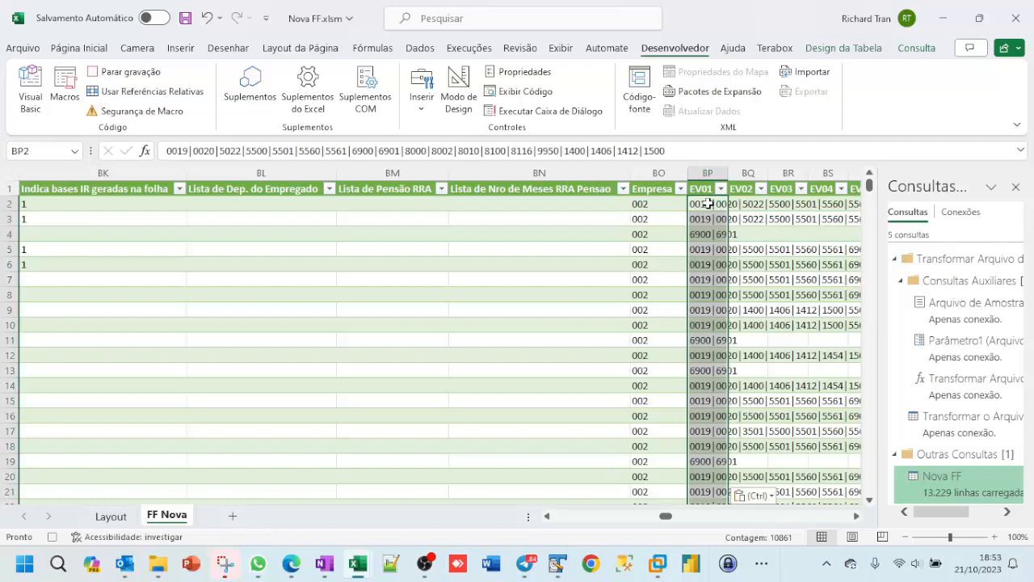
Step: Split the pasted EV01 codes with Text to Columns as delimited data, using only "|" as custom delimiter, and stop recording the macro
click(420, 49)
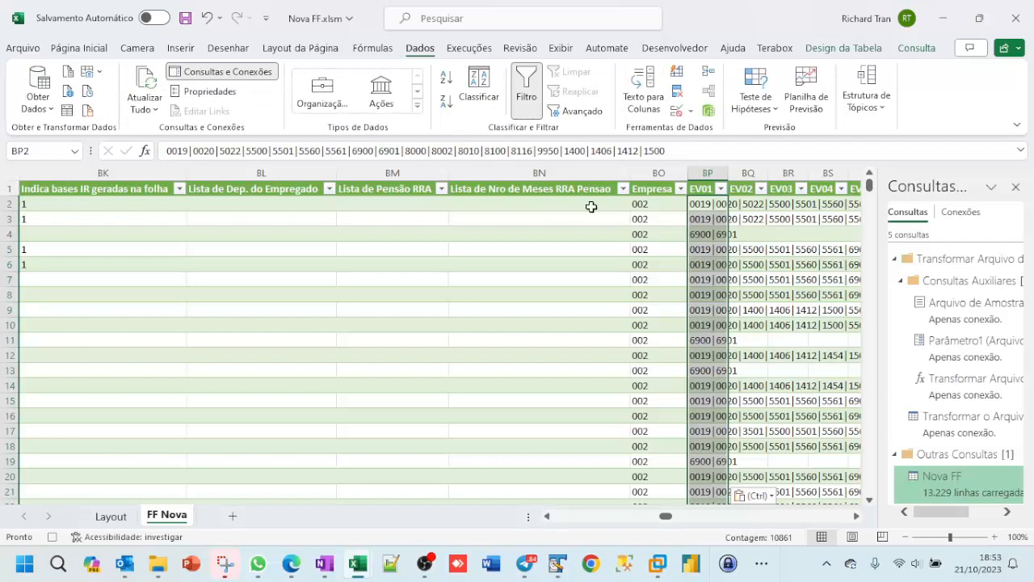
click(635, 100)
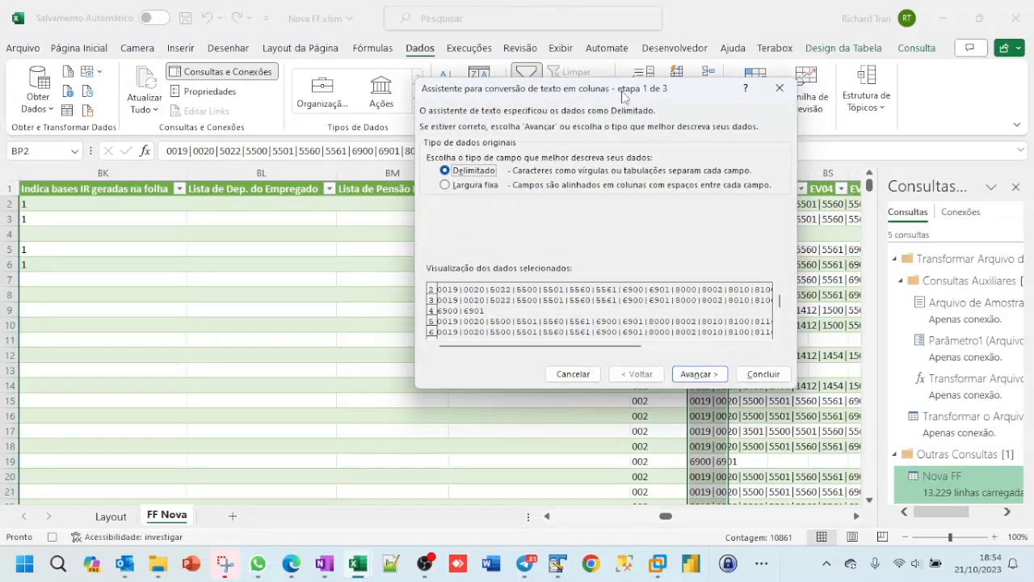
drag(622, 91, 628, 147)
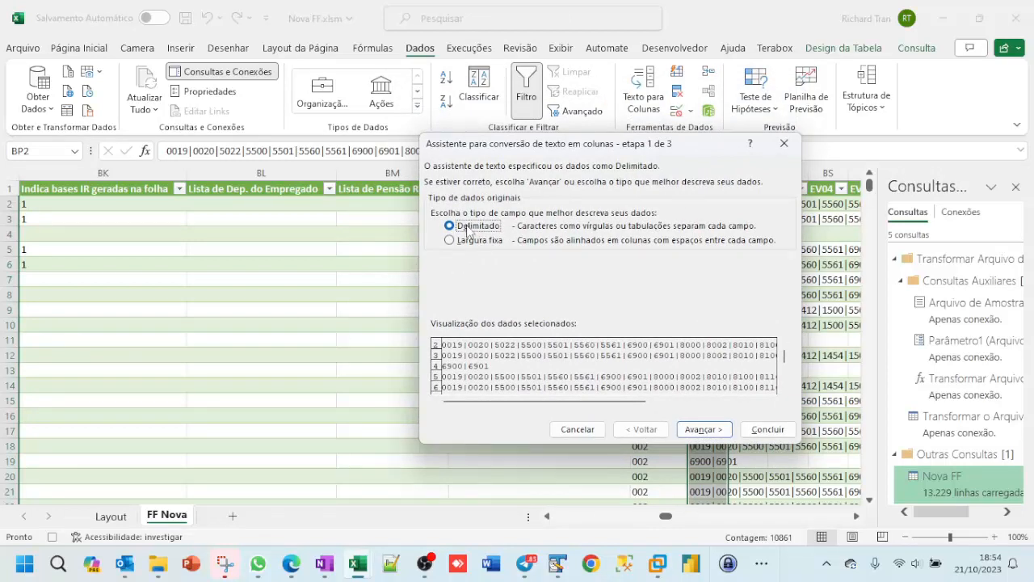
click(729, 432)
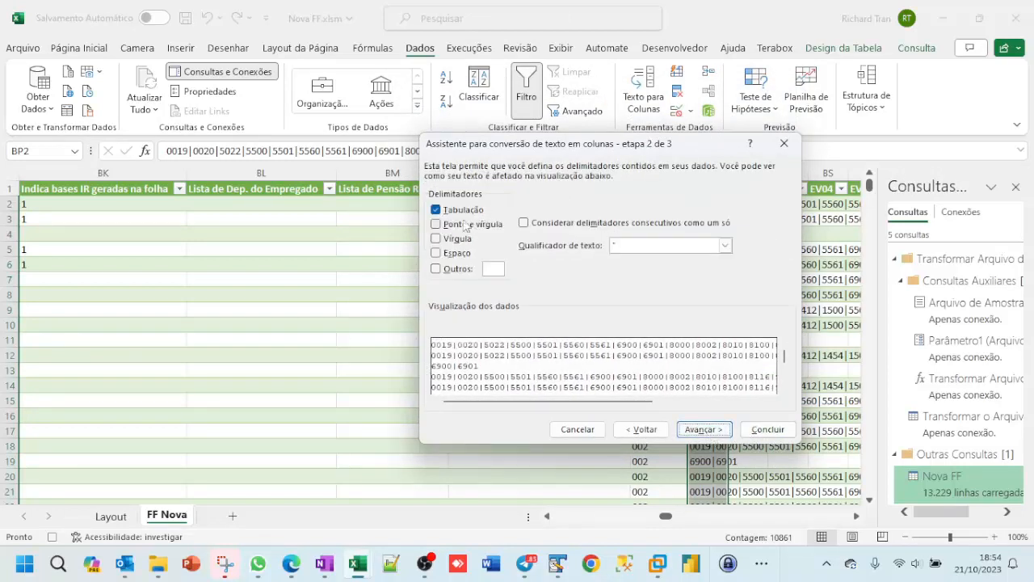
click(437, 268)
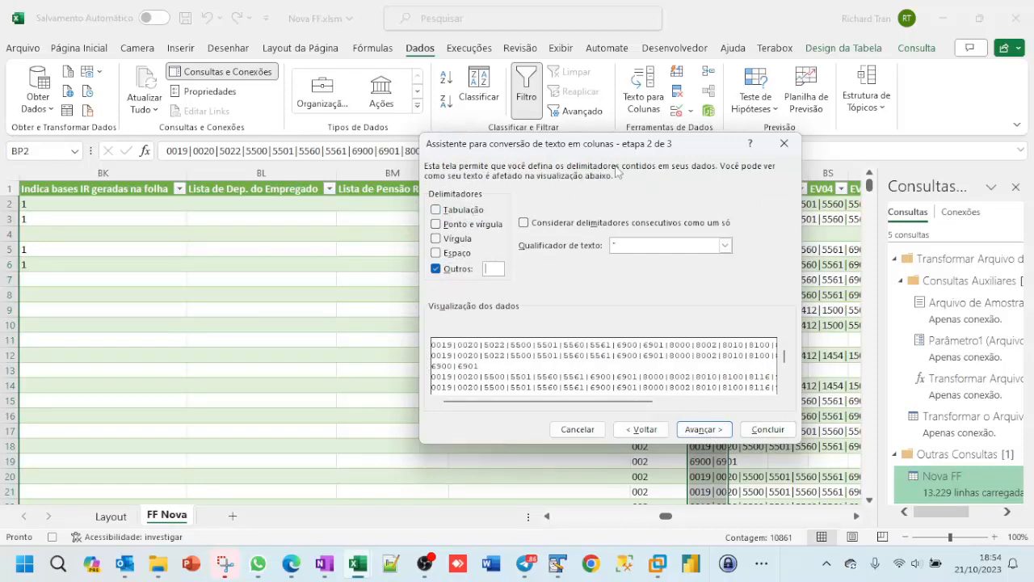
text(|)
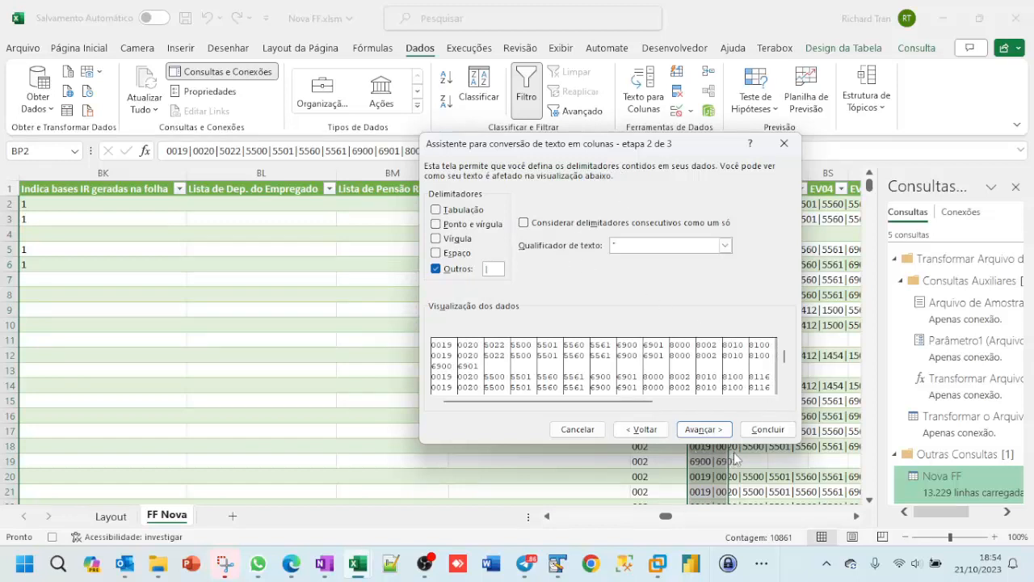
click(770, 430)
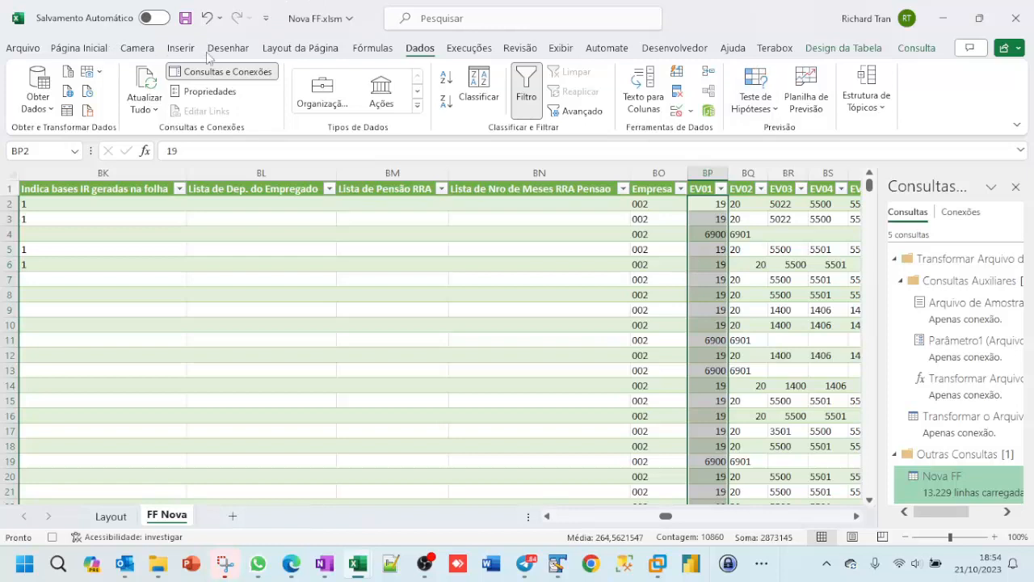
click(679, 49)
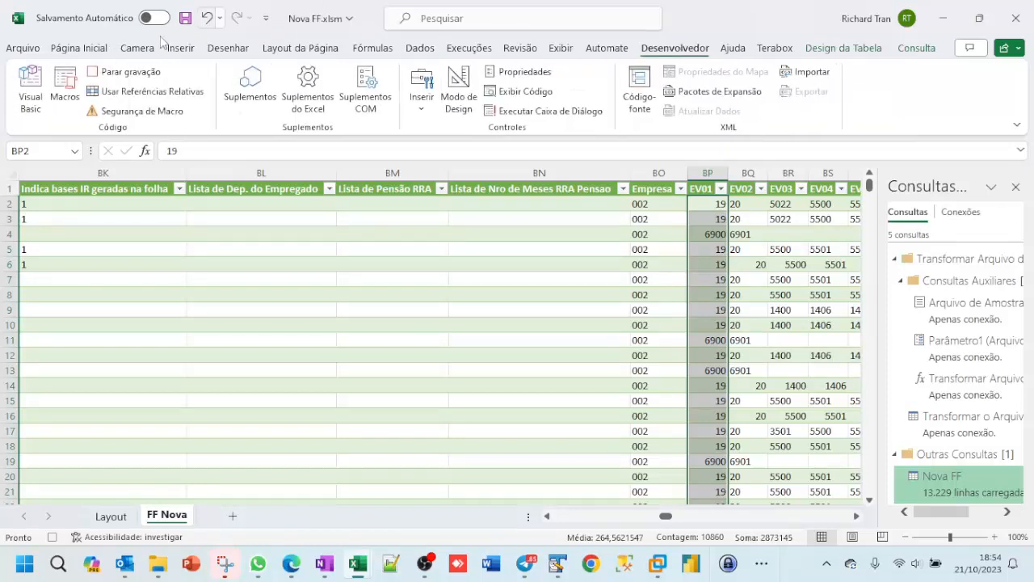
click(118, 73)
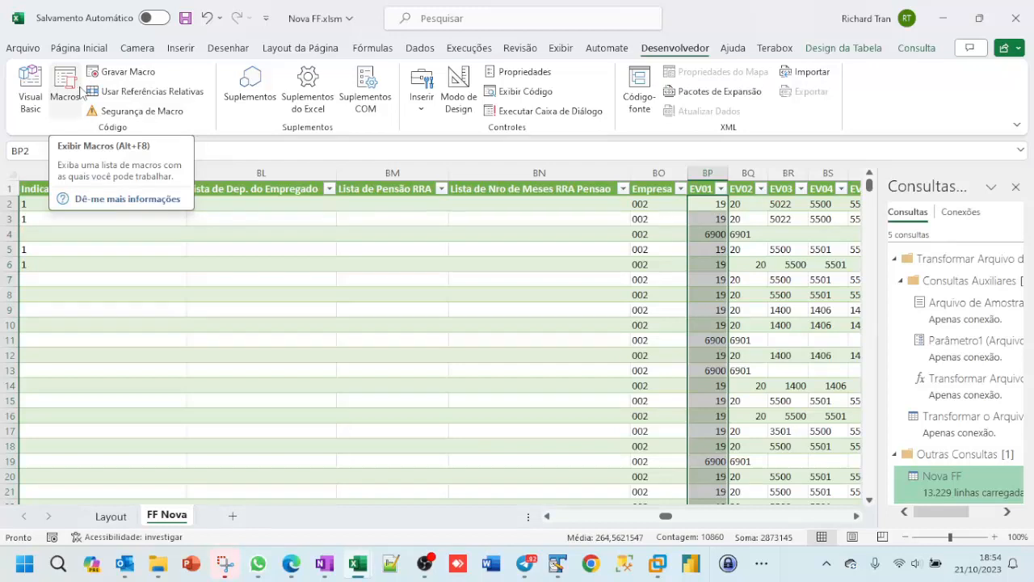
Step: Start recording a macro named Valor1, stored in this workbook
click(125, 74)
text(V)
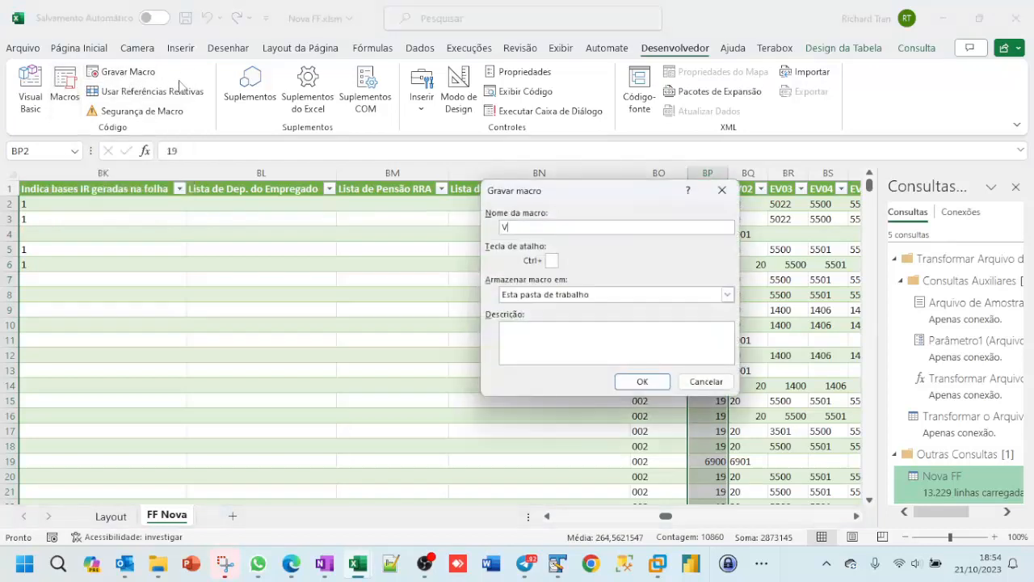
text(alor1)
click(642, 381)
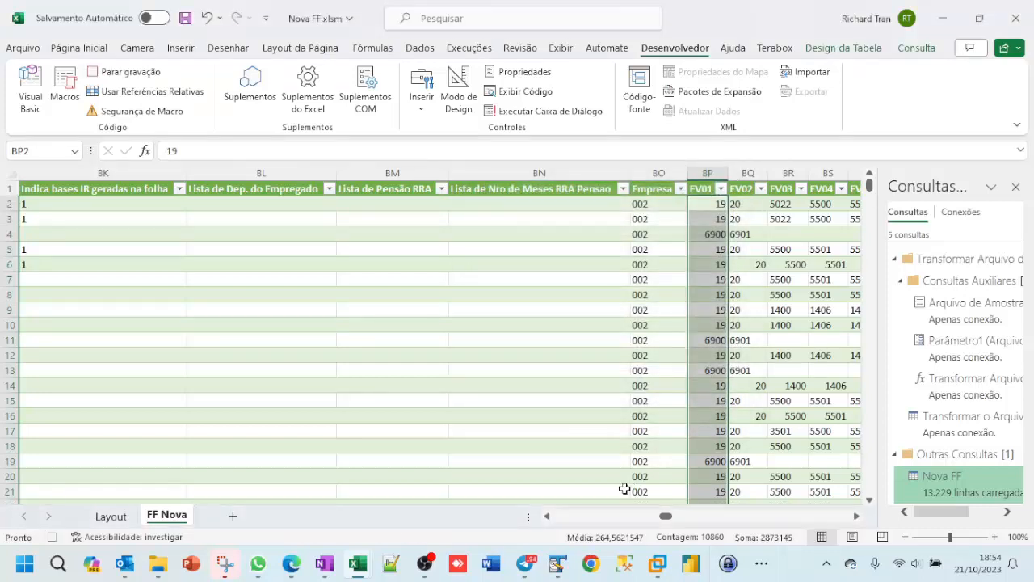
Step: Select cell AF2, the first entry of Lista de Valor Total, and stop recording the macro
click(575, 516)
click(574, 516)
click(575, 516)
click(575, 515)
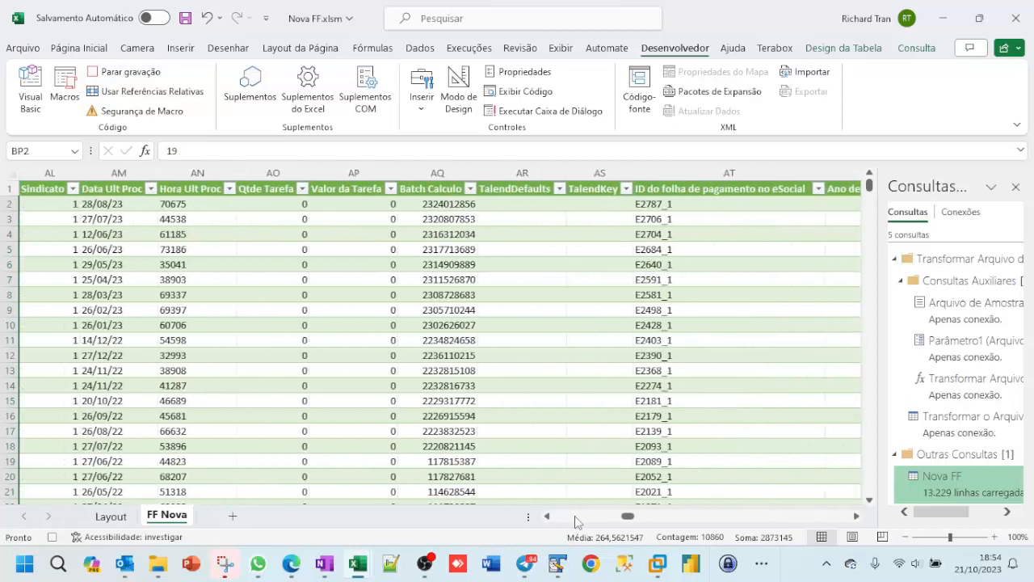
click(575, 516)
click(576, 517)
click(577, 517)
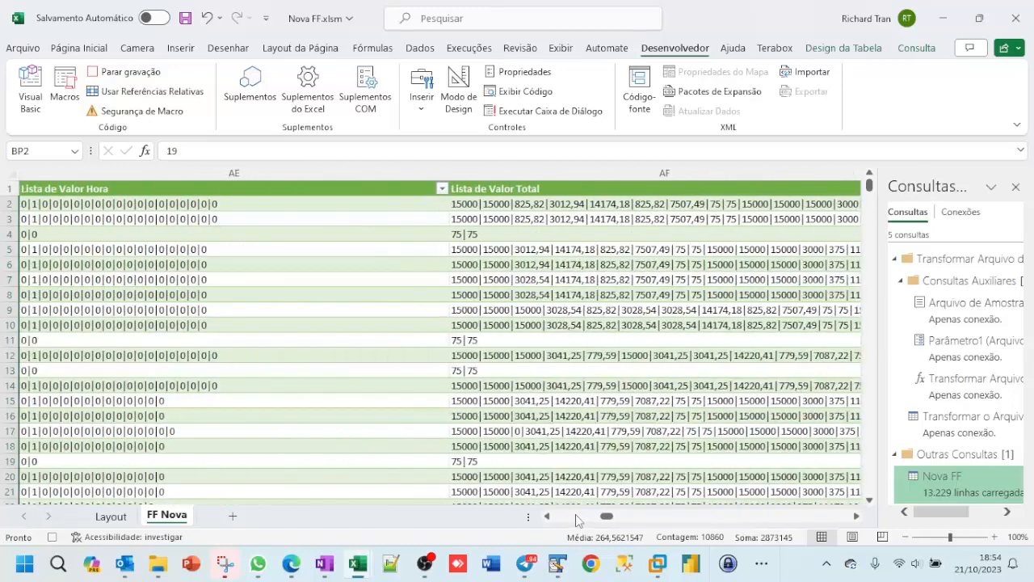
click(482, 205)
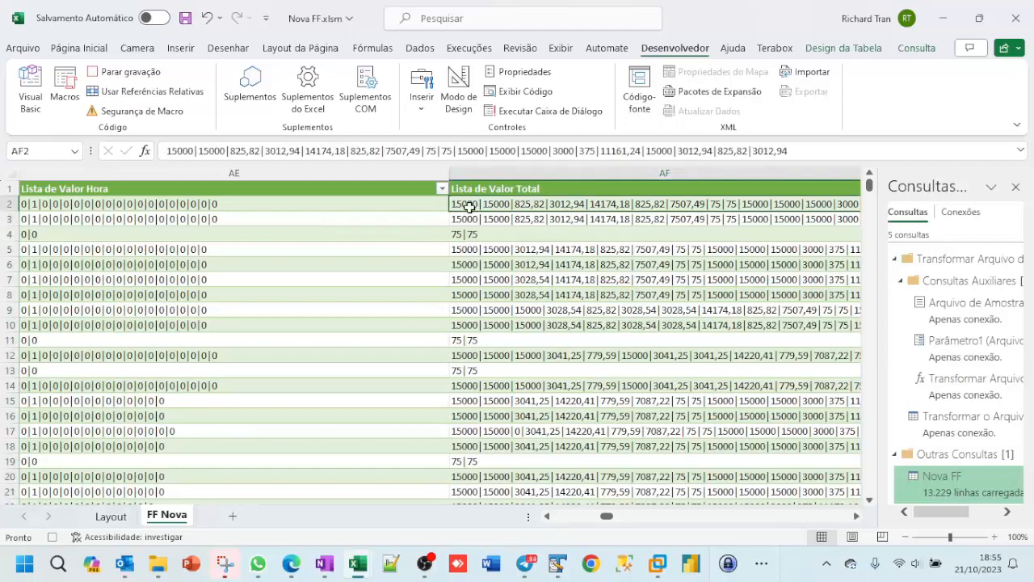
click(129, 72)
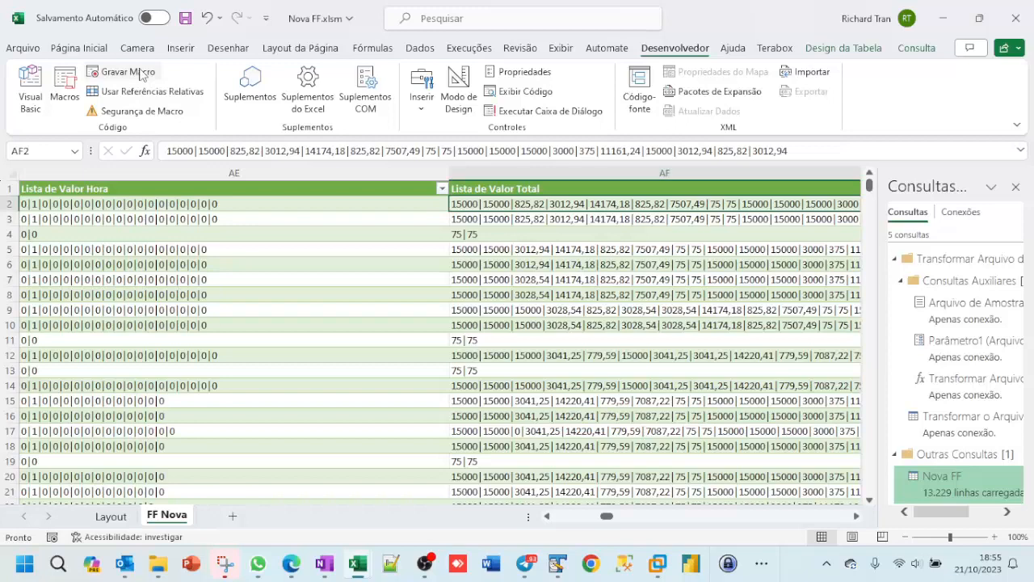
Step: Copy the Lista de Valor Total entries from AF2 down to the last filled row and start recording a macro named Valor2
key(ctrl+shift+Down)
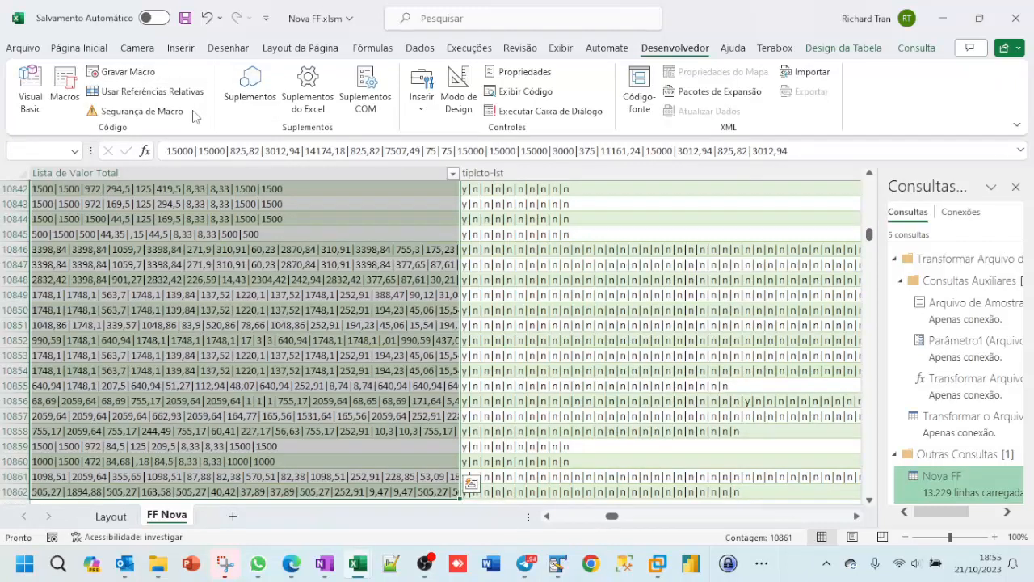
key(ctrl+c)
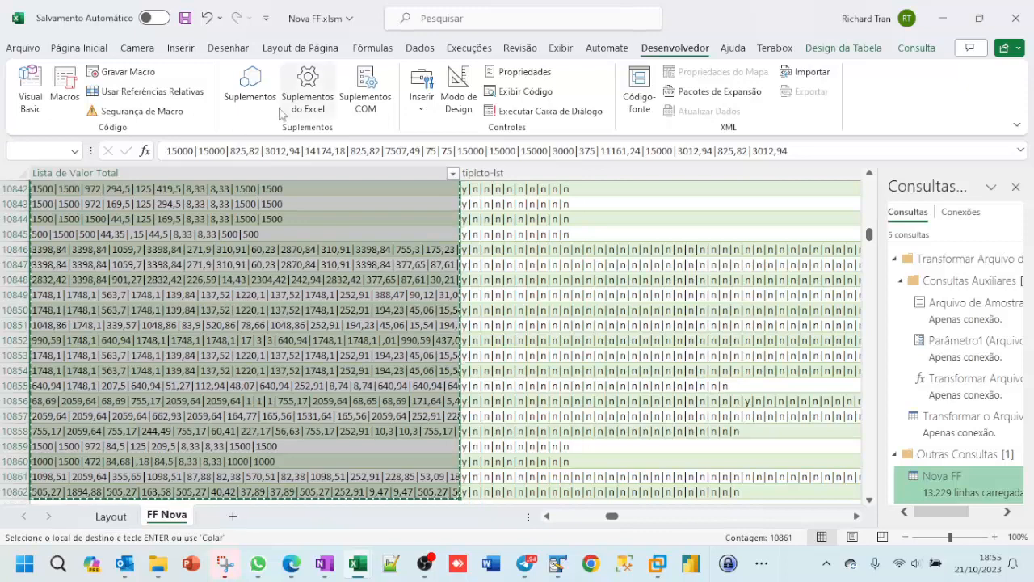
click(123, 72)
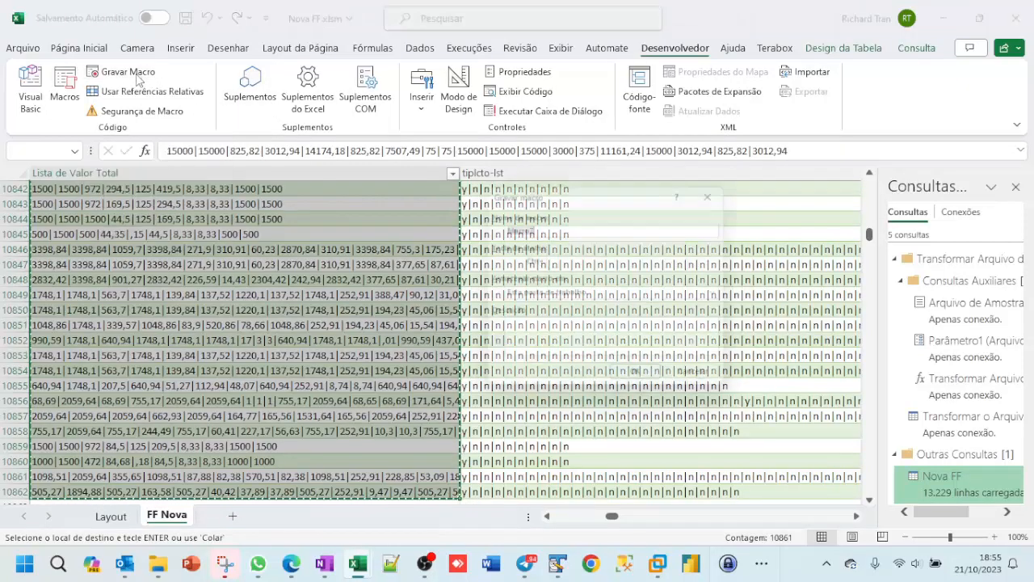
text(V)
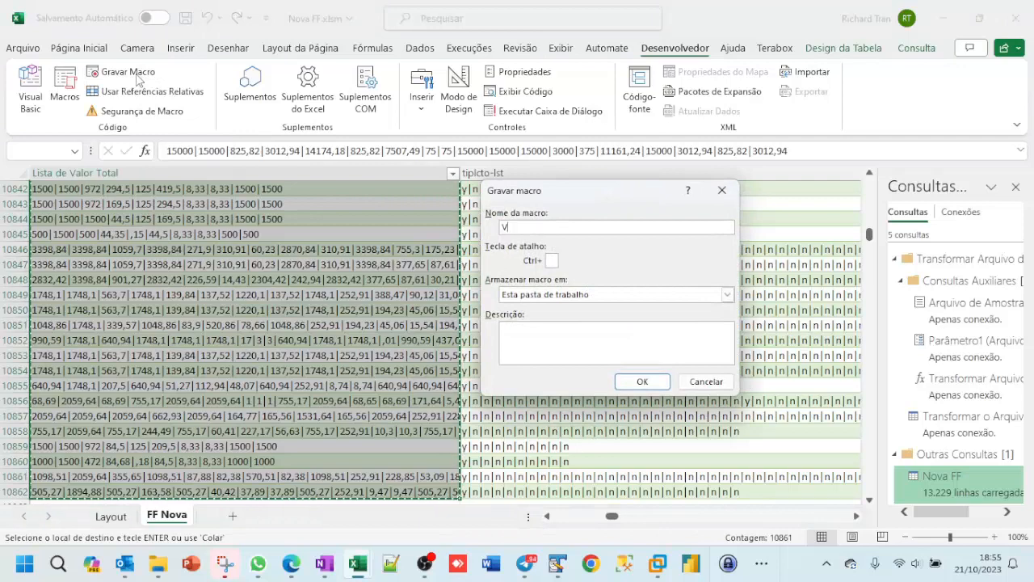
text(alor2)
click(643, 382)
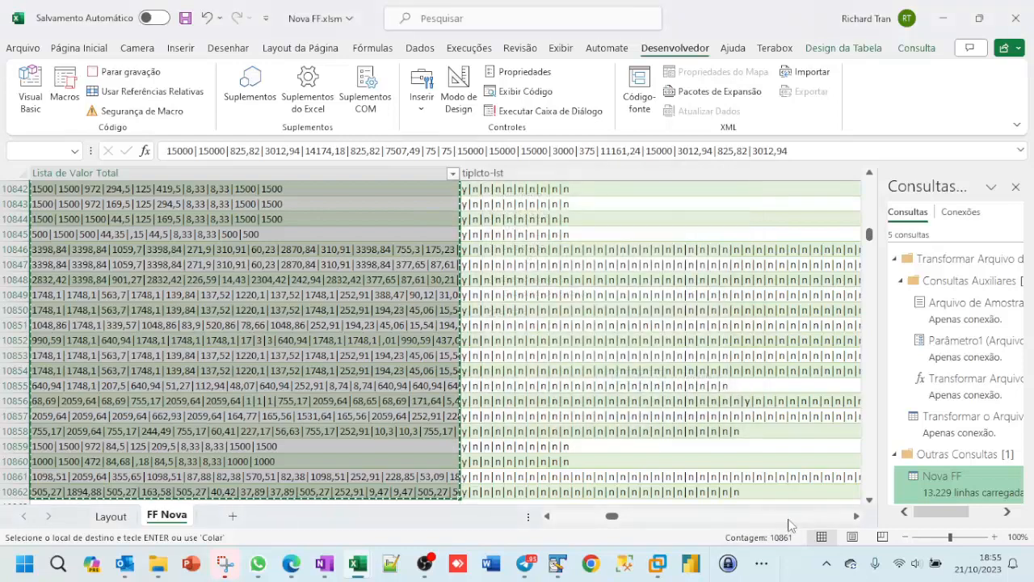
Step: Paste the copied Lista de Valor Total entries into the VR01 column starting at cell HJ2
scroll(792, 529, right, 15)
scroll(792, 523, right, 15)
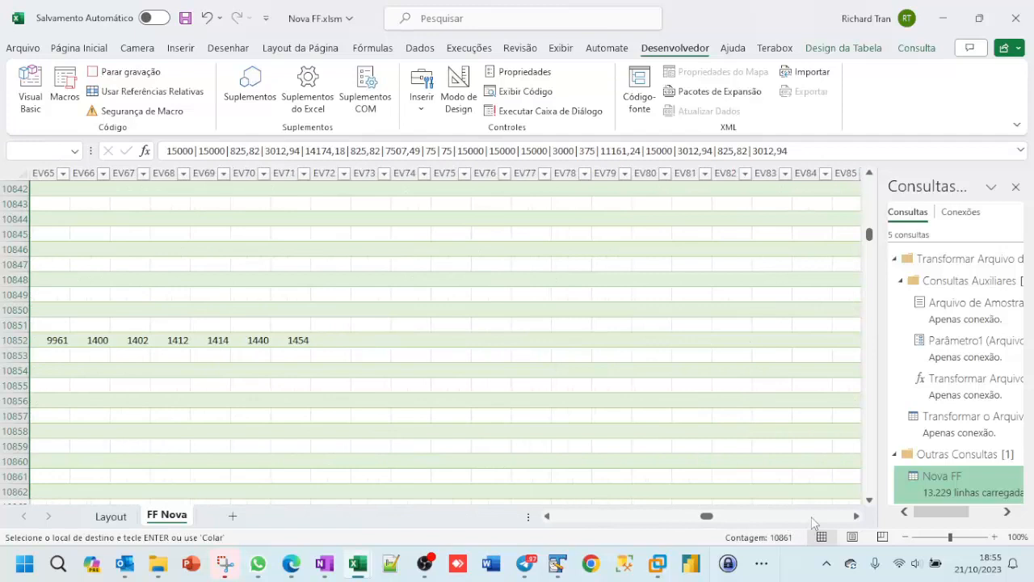
scroll(814, 524, right, 5)
scroll(814, 524, right, 15)
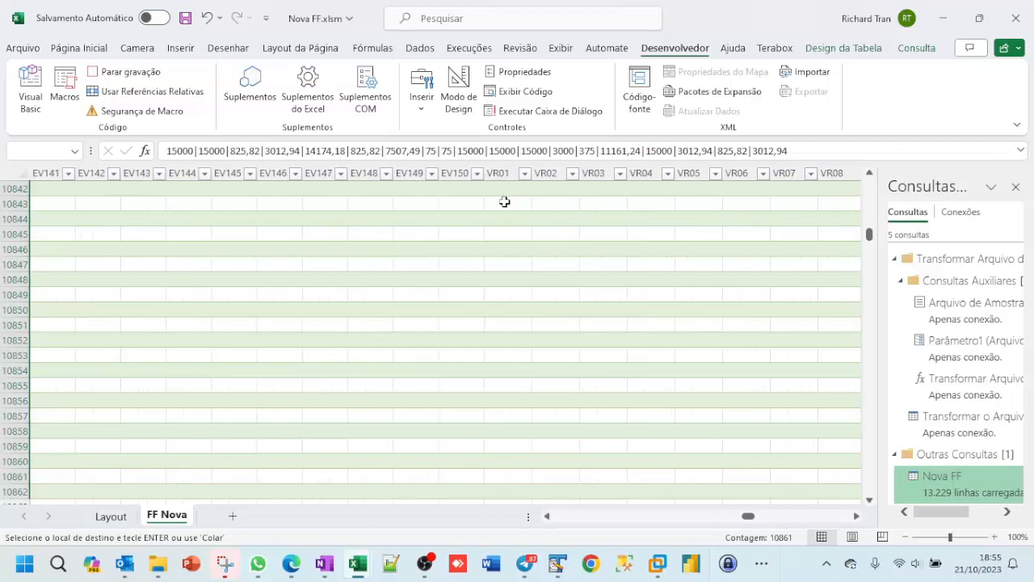
scroll(504, 201, up, 3)
drag(871, 235, 870, 184)
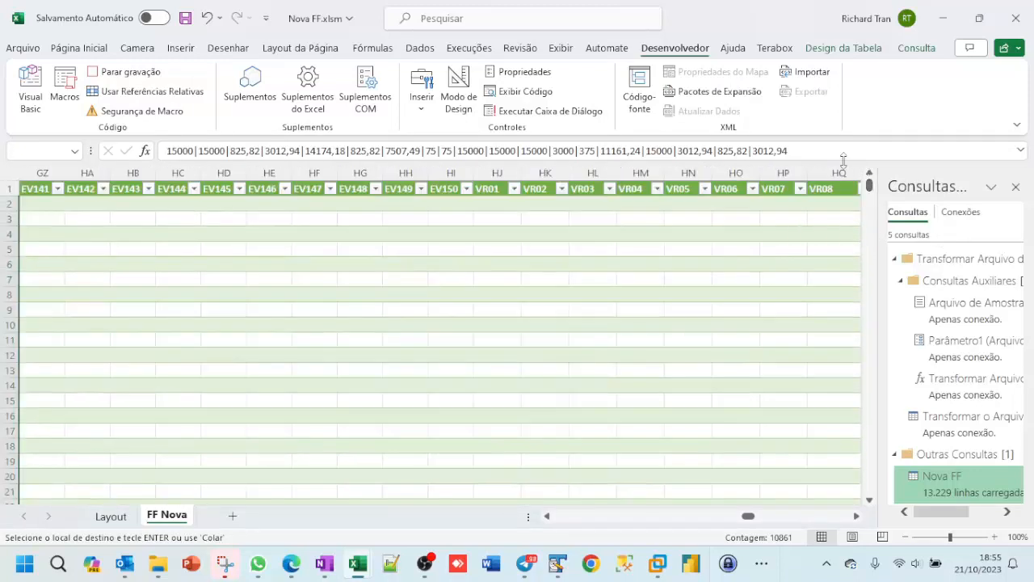
click(497, 202)
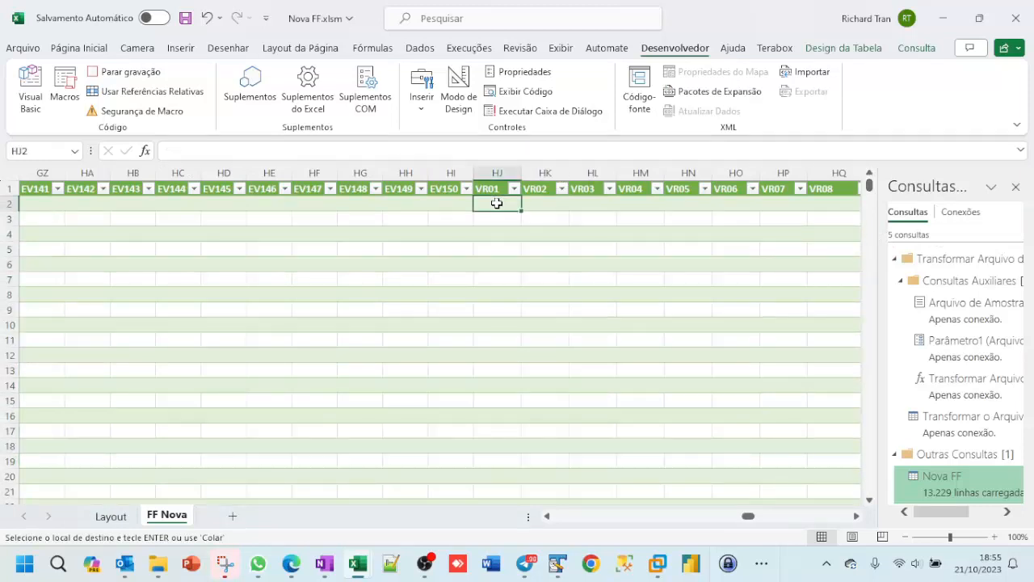
key(ctrl+v)
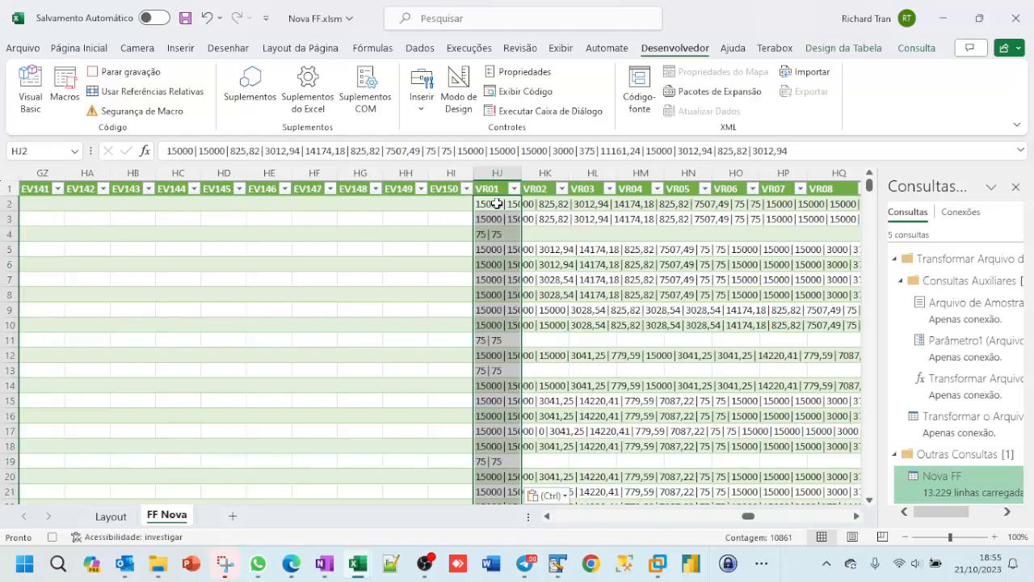
Step: Split the pasted VR01 values into the VR columns with Text to Columns, using the pipe character as delimiter
click(422, 49)
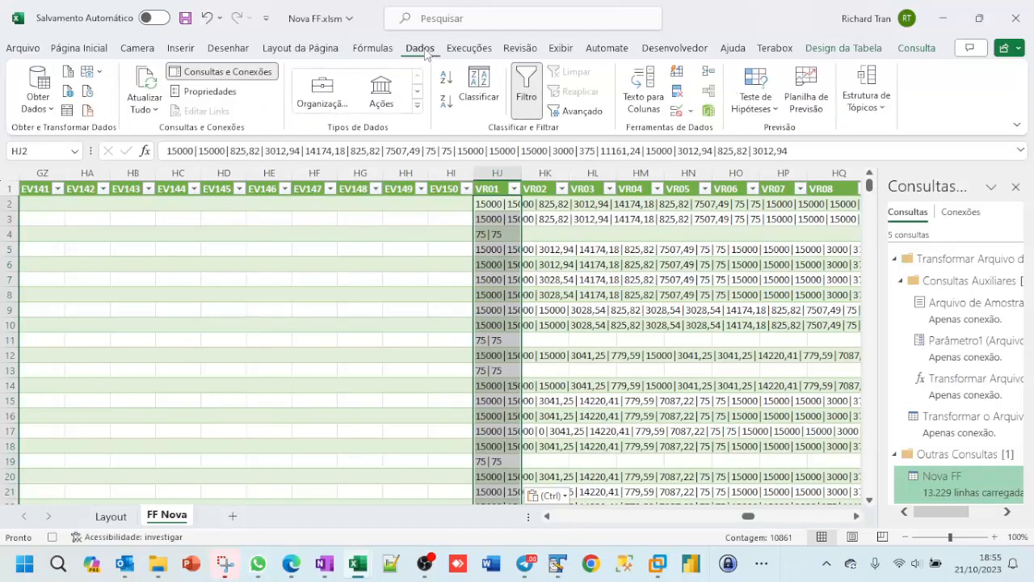
click(657, 90)
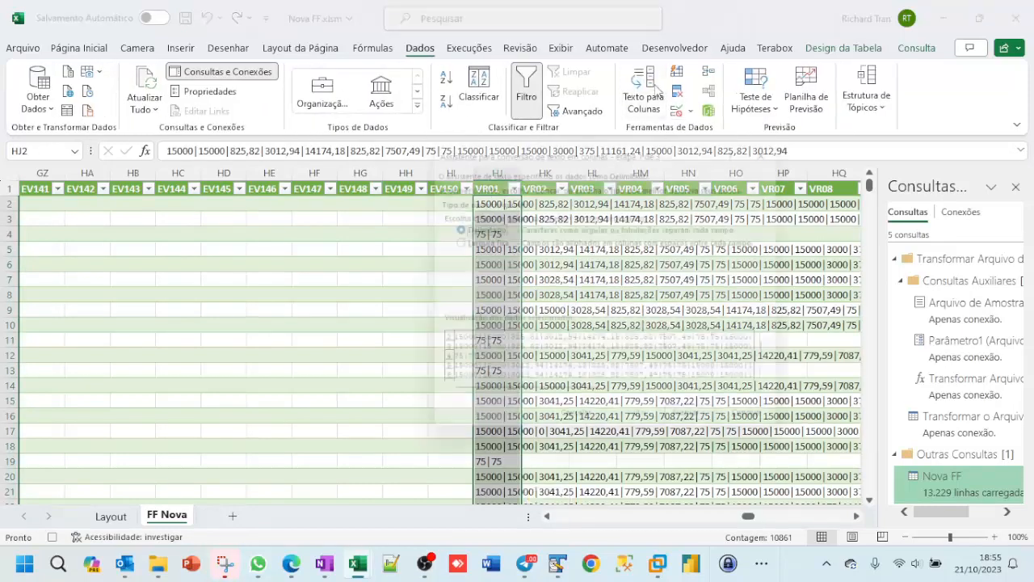
click(704, 429)
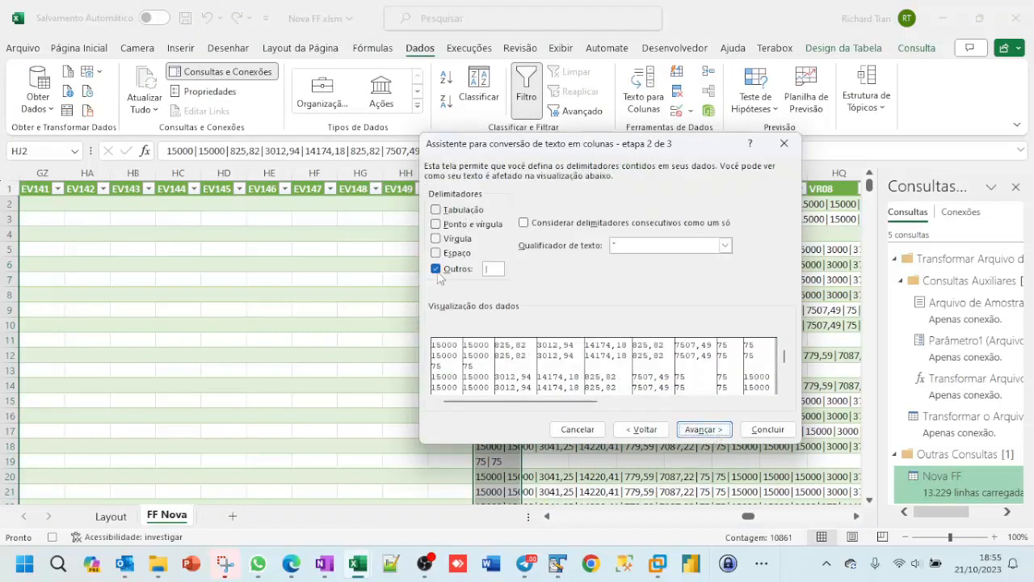
click(767, 429)
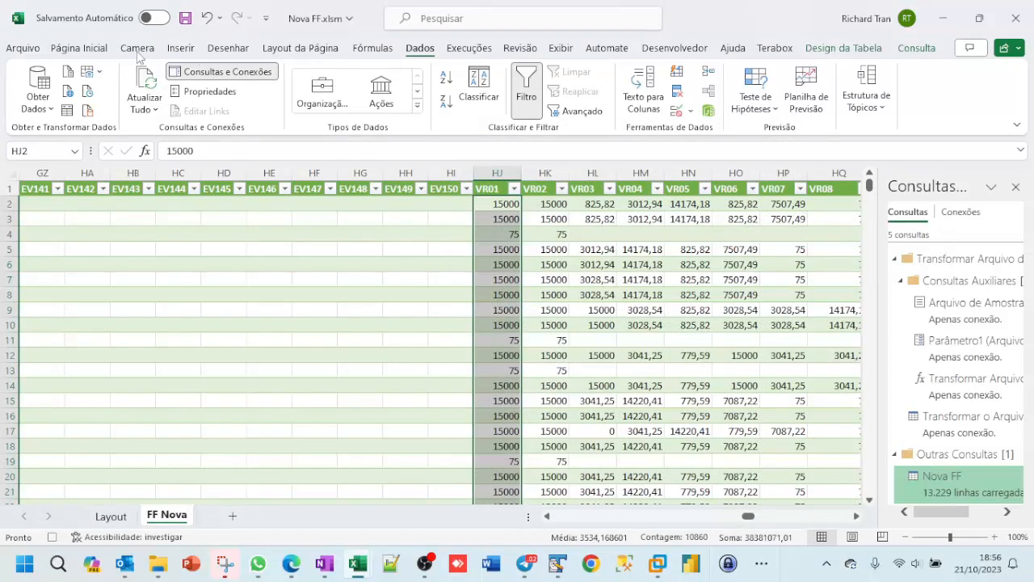
Step: Stop recording the Valor2 macro and select cell D2 in the Cod.Empresa column
click(79, 48)
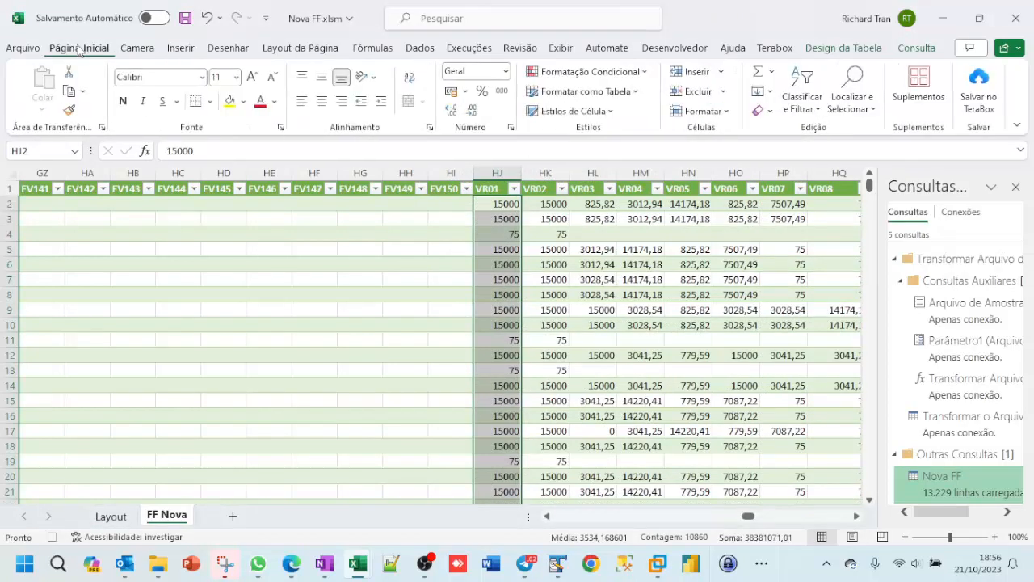
click(674, 48)
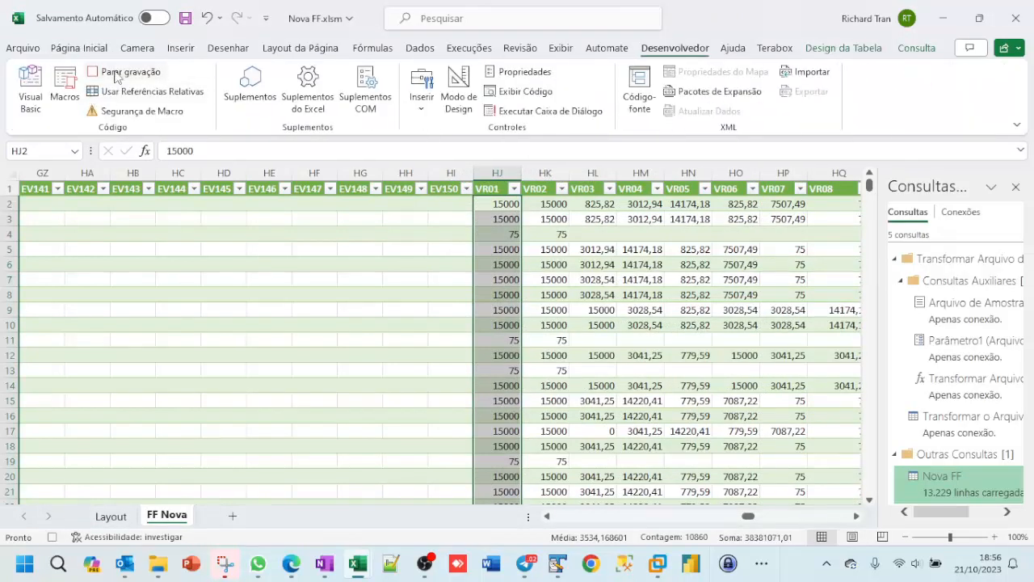
click(121, 72)
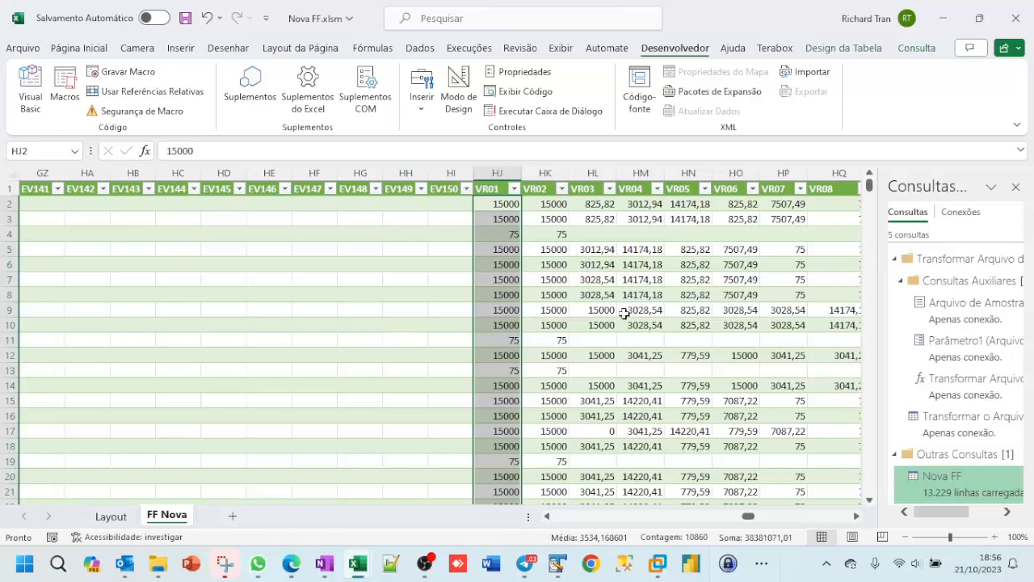
click(577, 517)
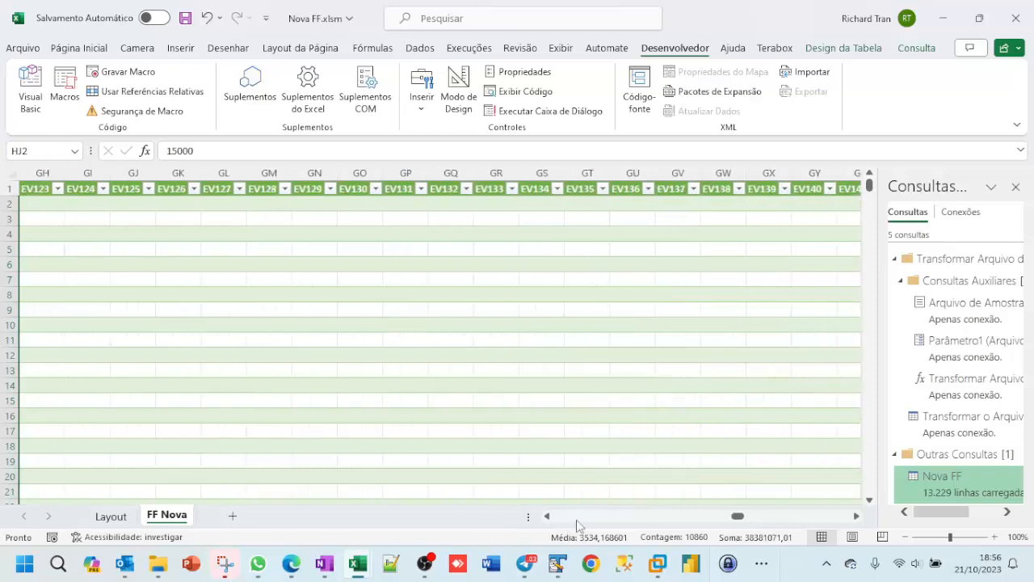
click(577, 517)
drag(729, 517, 555, 518)
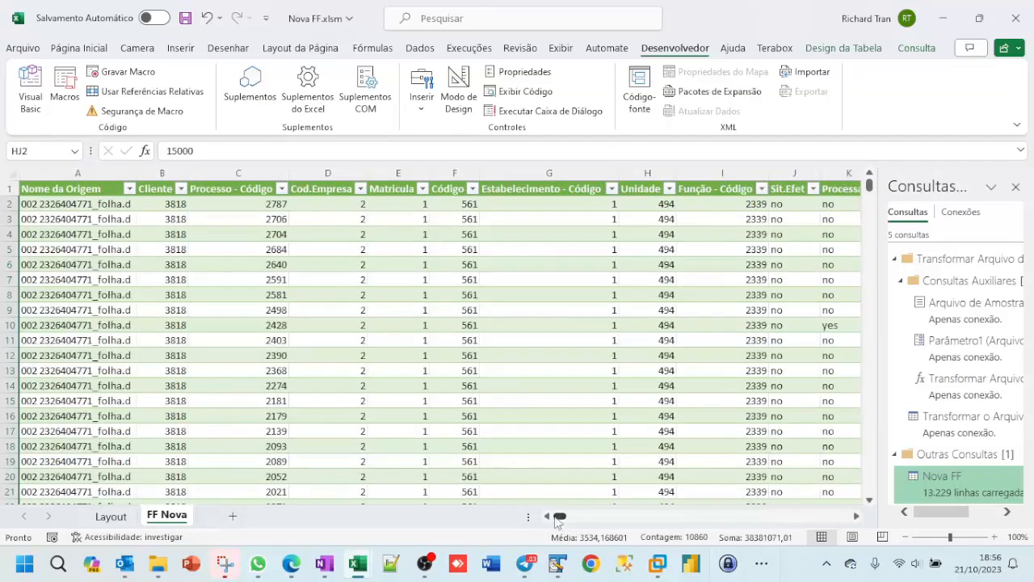
click(310, 204)
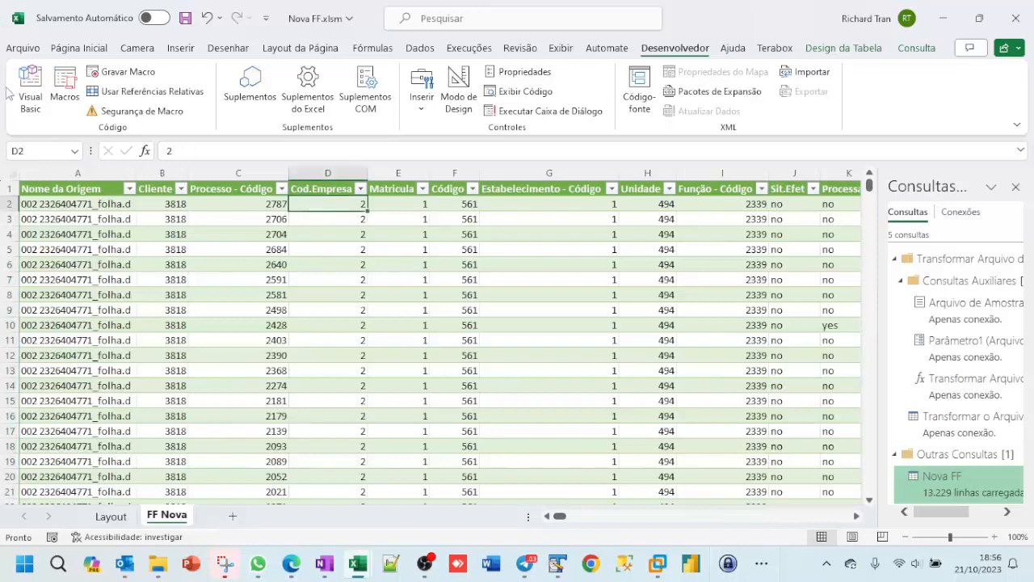
click(31, 49)
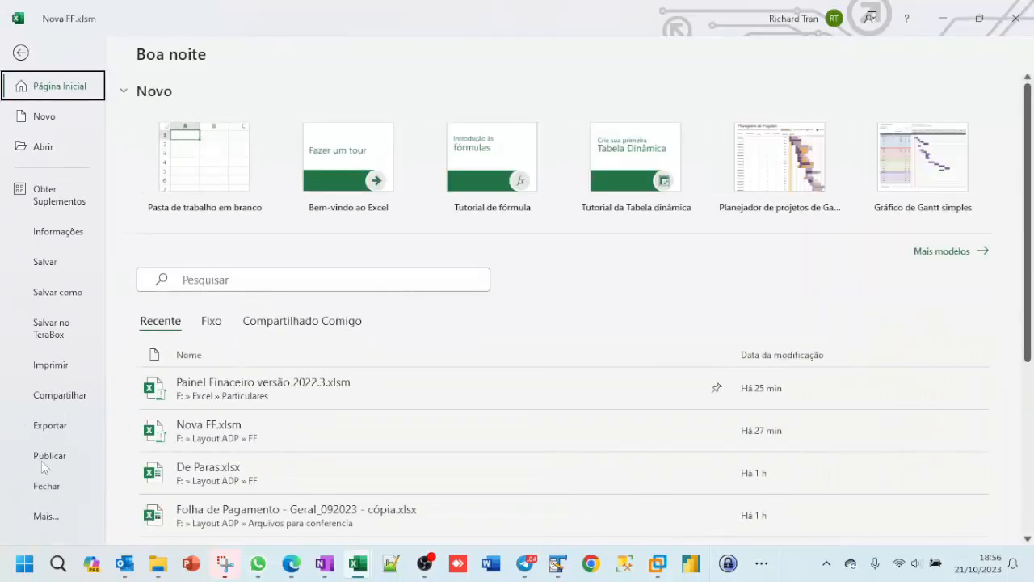
click(45, 521)
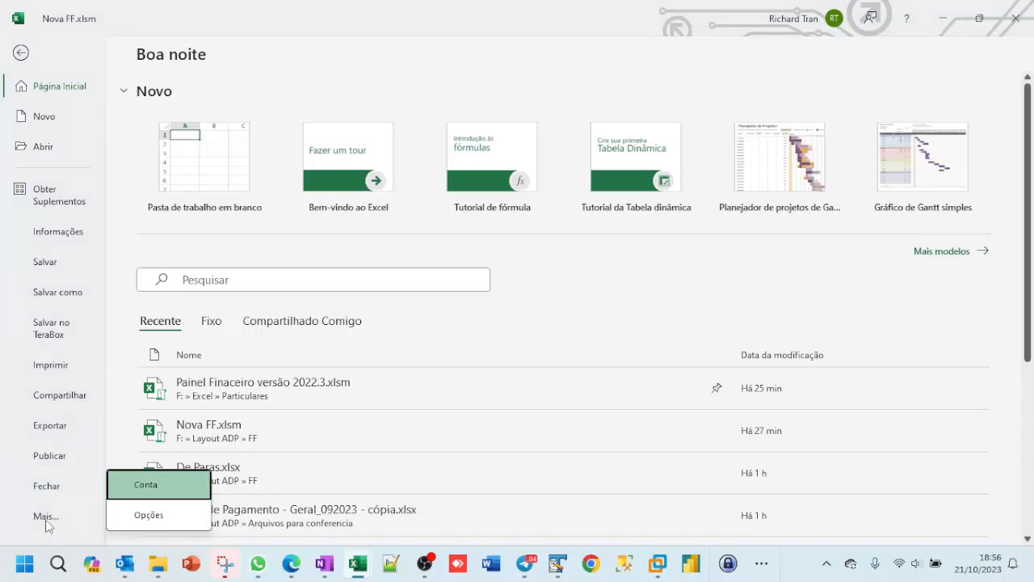
click(166, 515)
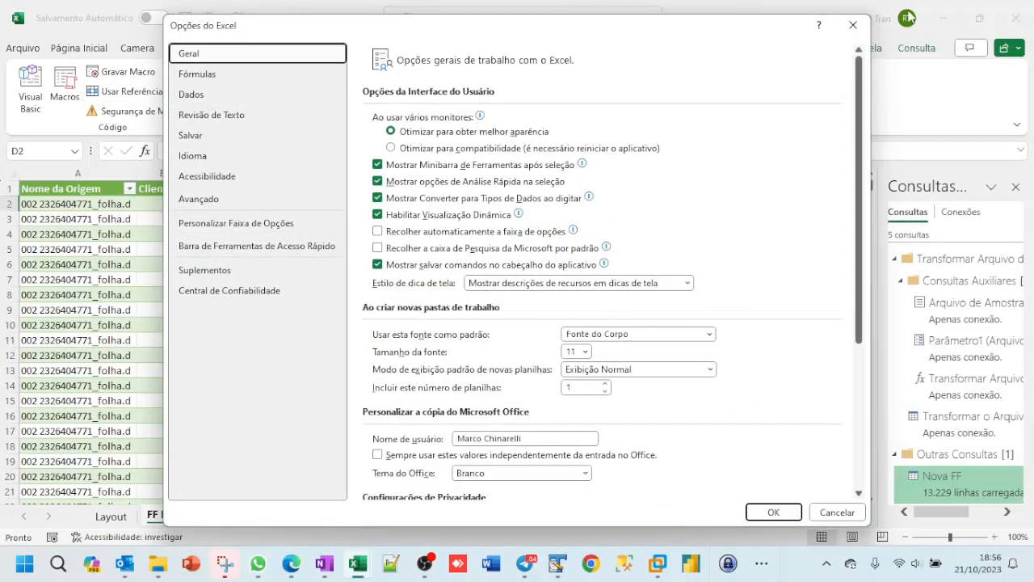
click(852, 25)
Step: Open the ribbon customization options and show Macros as the source of available commands
click(28, 47)
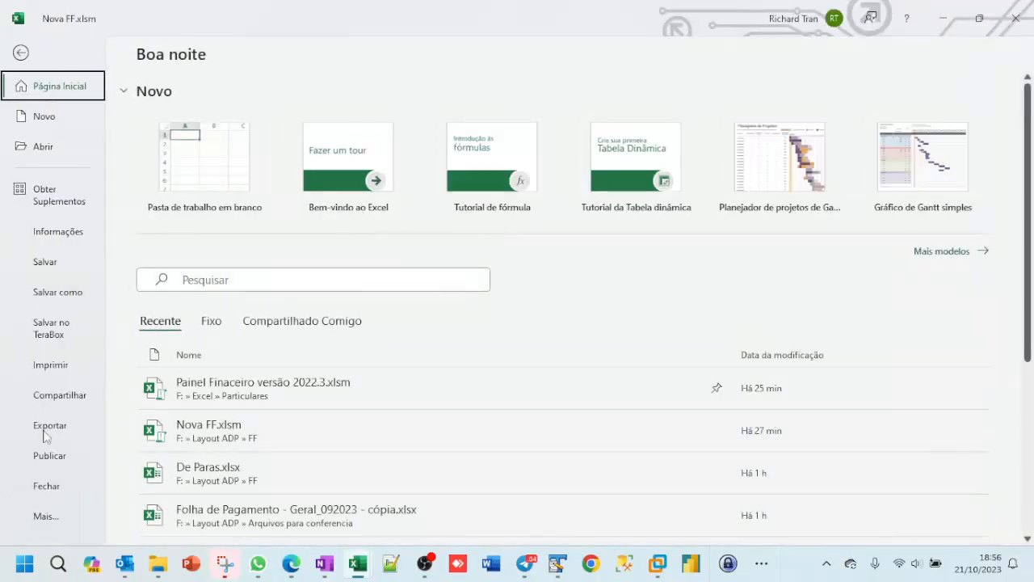
click(54, 516)
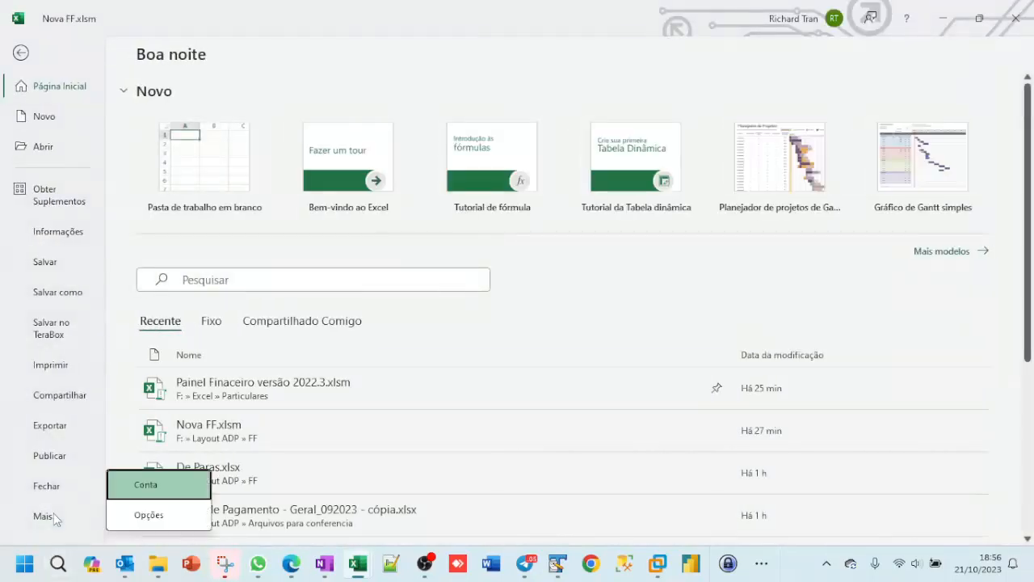
click(172, 517)
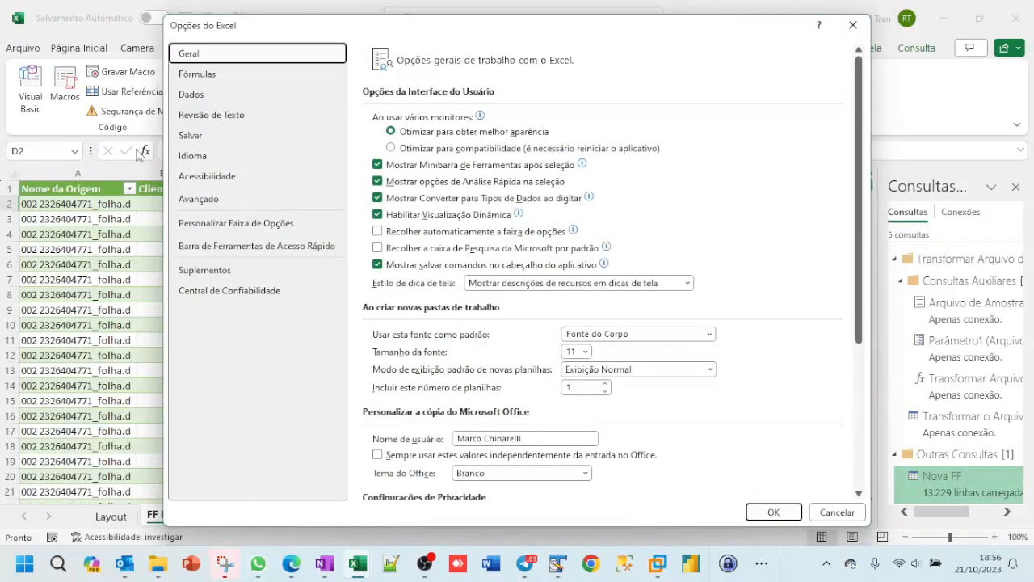
click(256, 229)
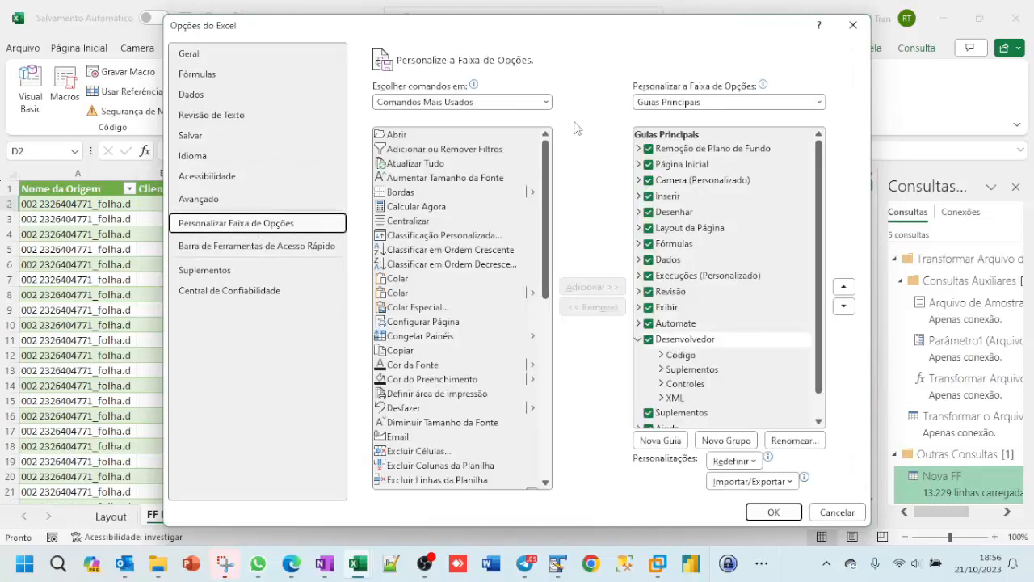
click(462, 104)
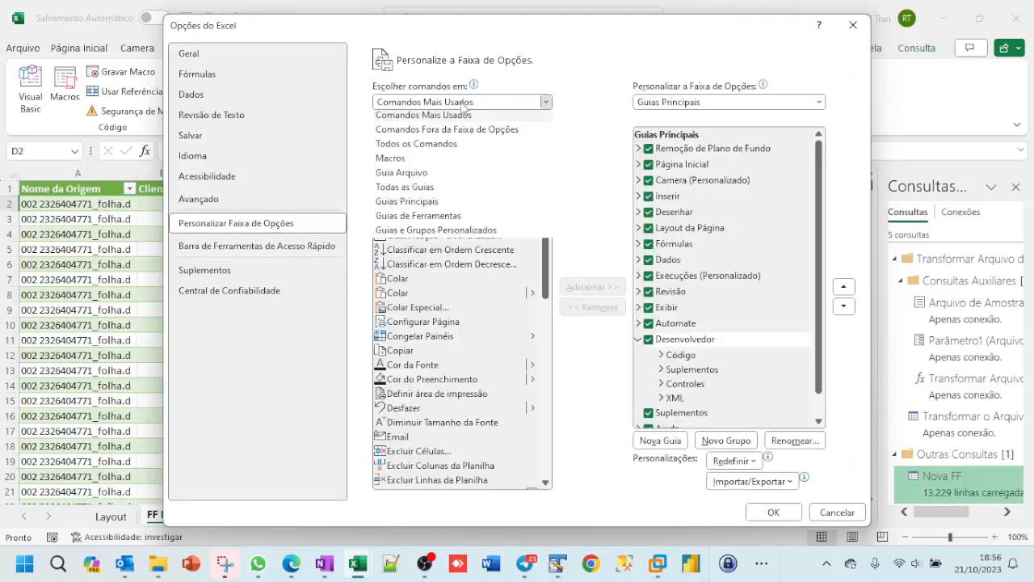
click(418, 162)
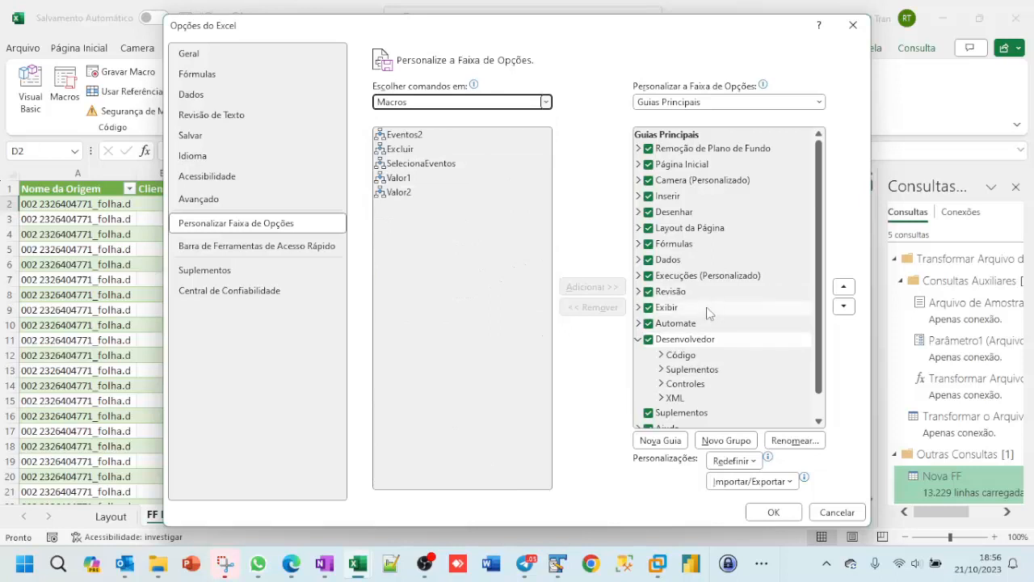
Step: Add the Excluir macro to the custom FF Exceuta group under Execuções
scroll(731, 311, down, 1)
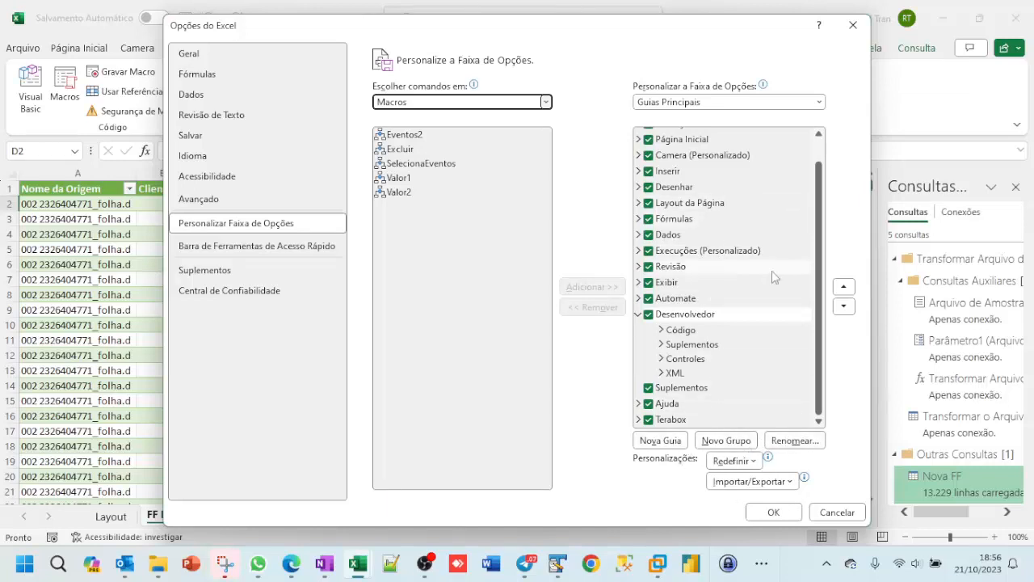
click(702, 255)
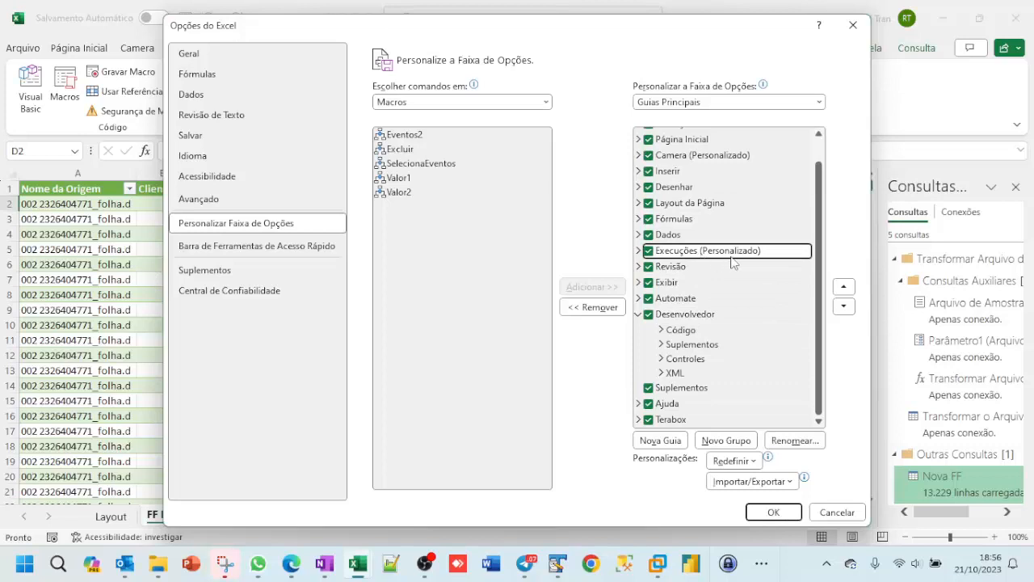
click(638, 250)
click(708, 268)
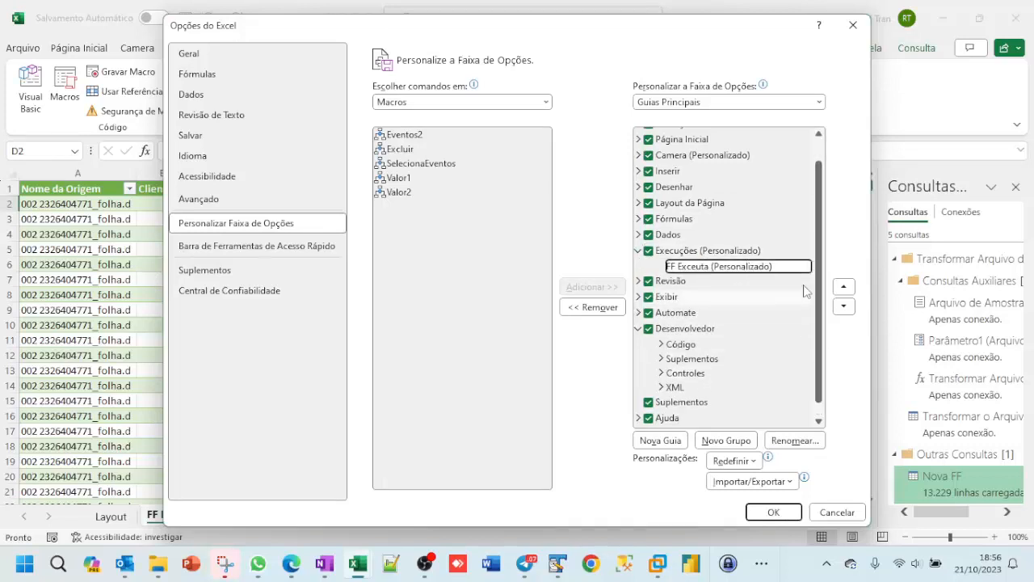
click(421, 137)
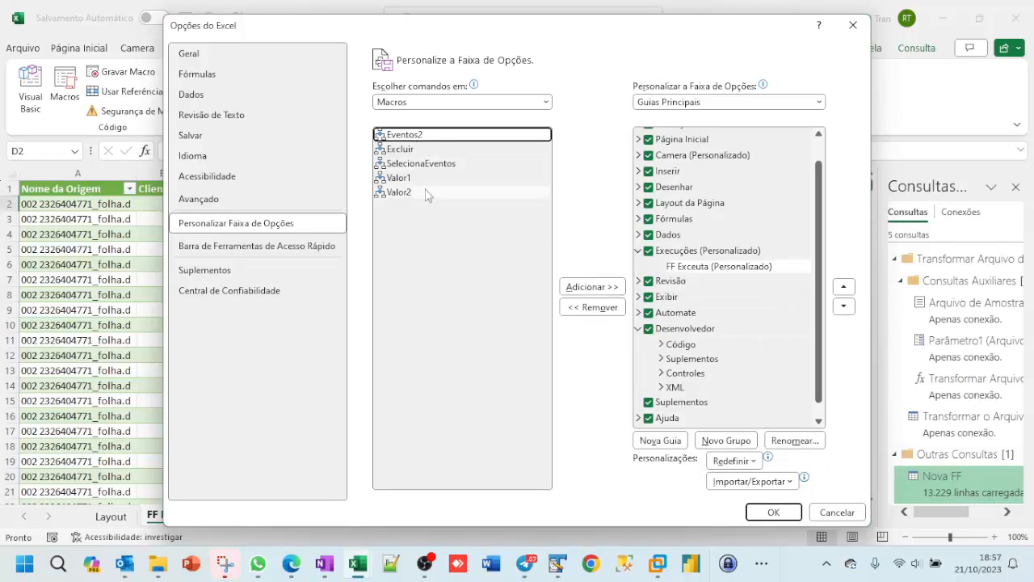
click(408, 149)
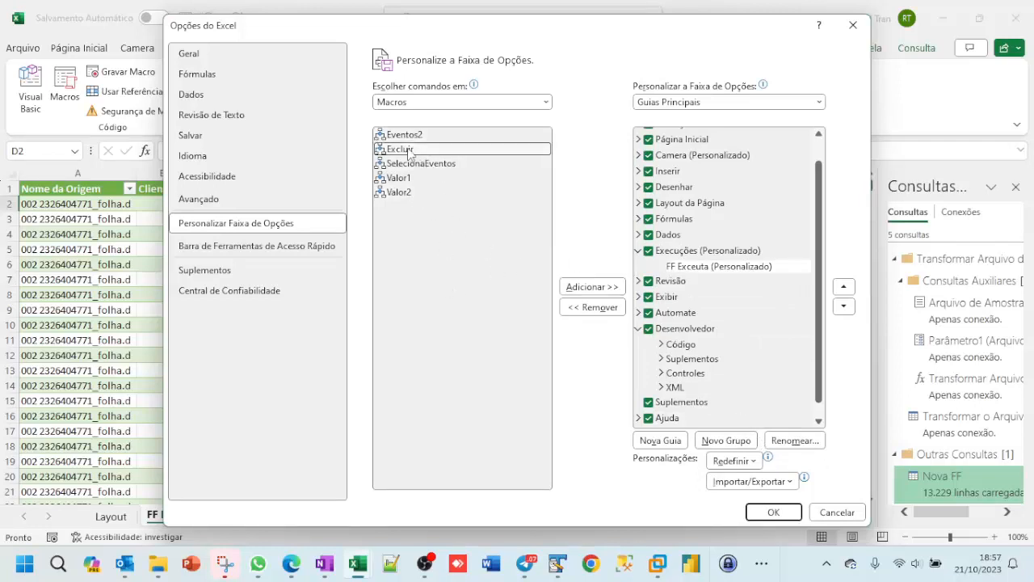
click(604, 287)
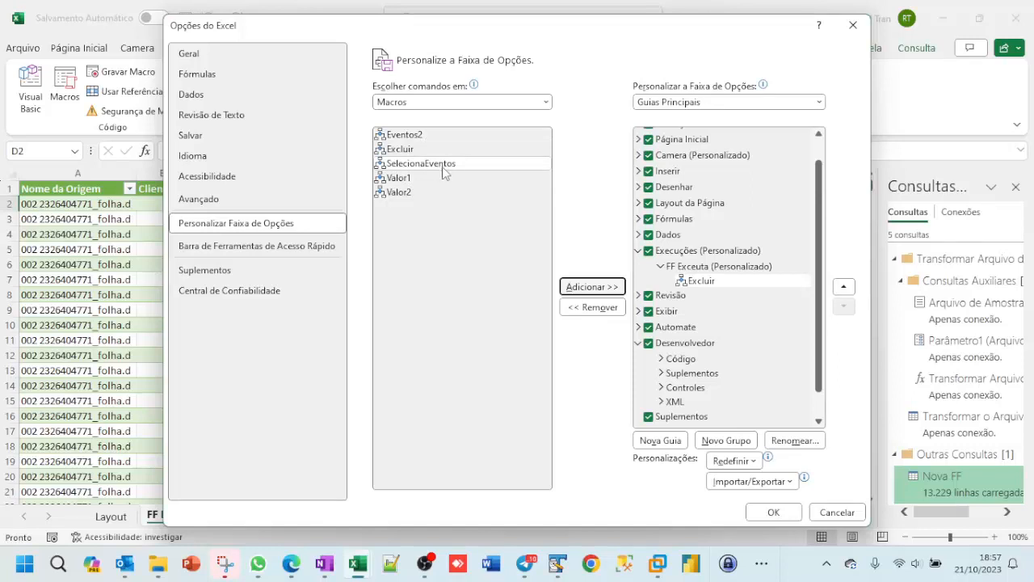
Step: Add the SelecionaEventos, Eventos2, Valor1 and Valor2 macros to the FF Exceuta group in that order and apply the customization
click(591, 287)
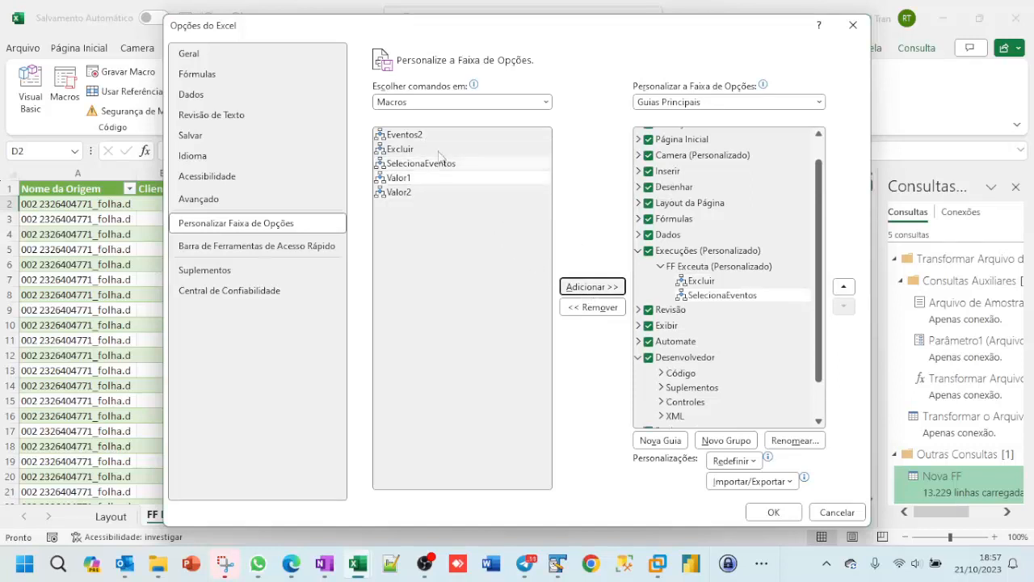
click(406, 133)
click(568, 287)
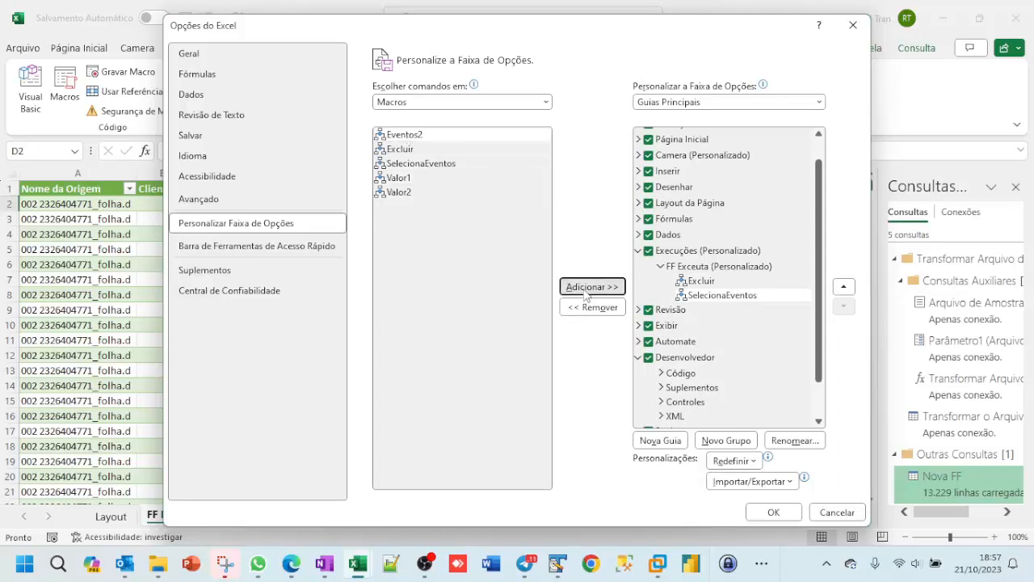
click(402, 178)
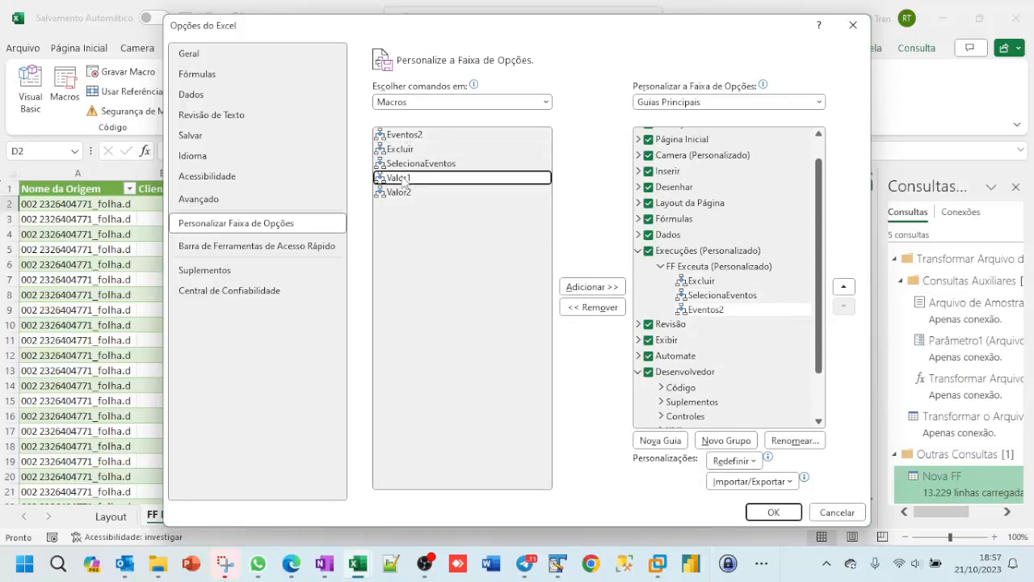
click(591, 286)
click(416, 194)
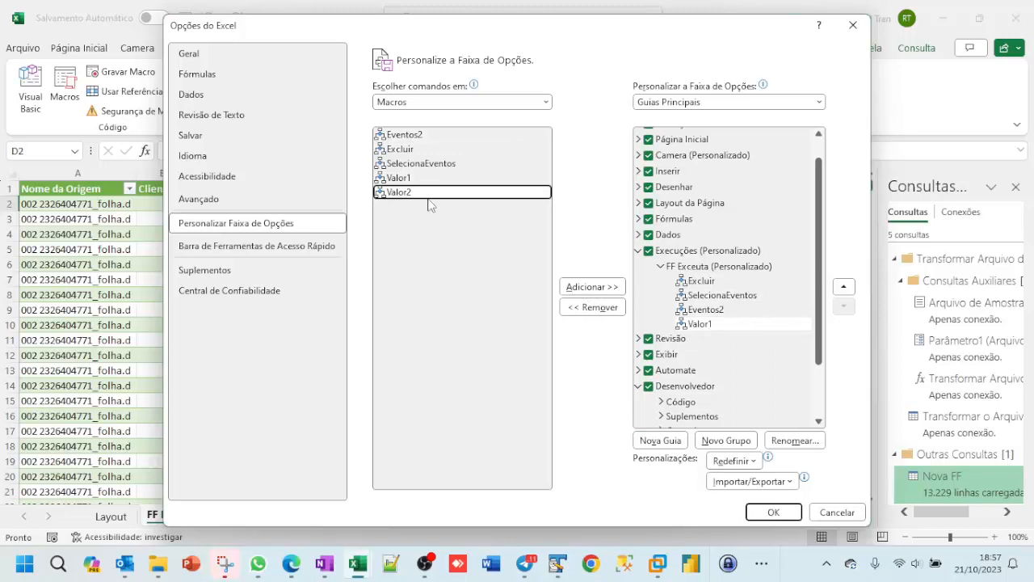
click(580, 287)
click(774, 514)
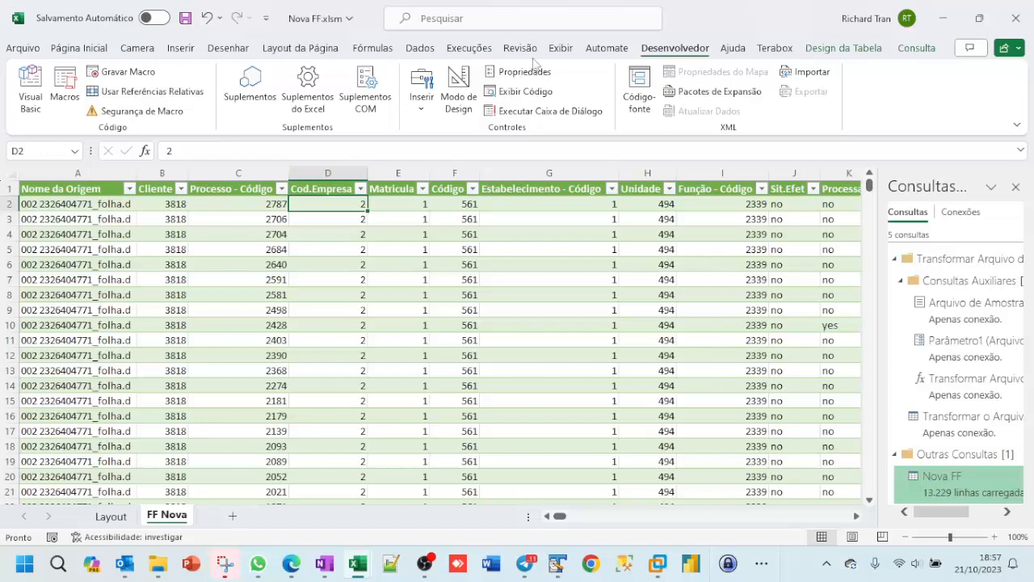
Step: Run the Excluir macro on the FF Nova sheet, followed by the SelecionaEventos macro
click(469, 49)
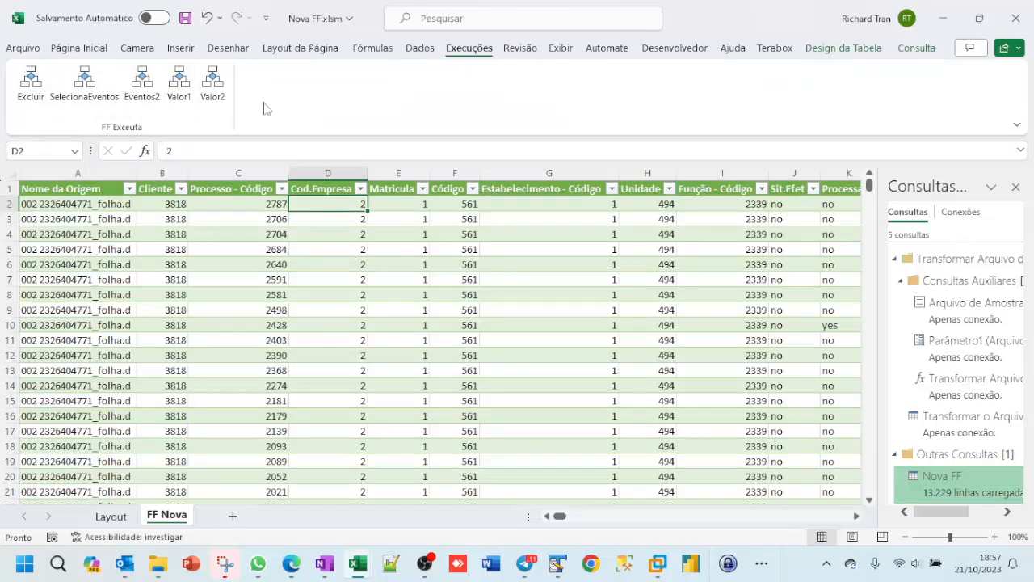
right_click(92, 97)
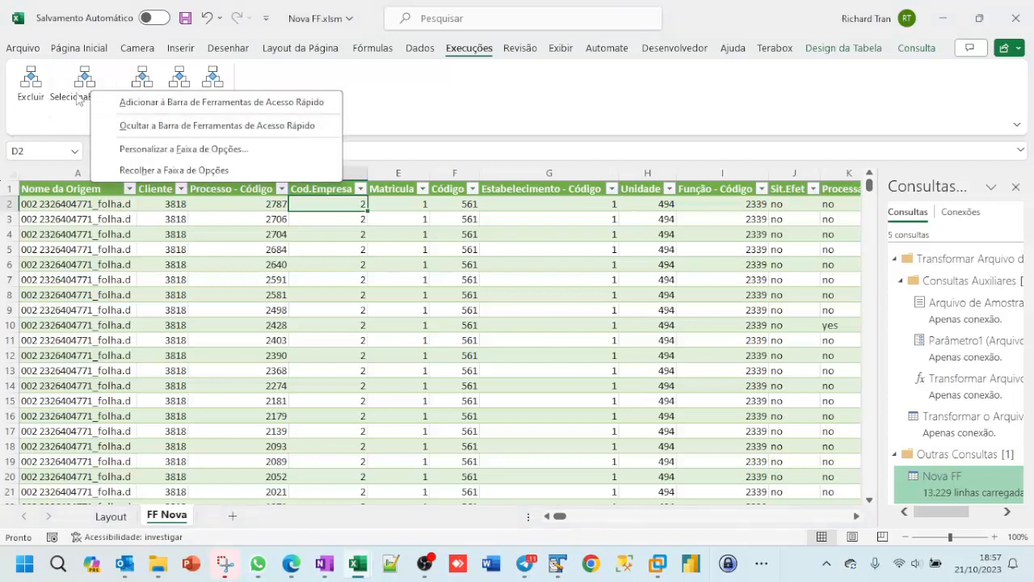
click(232, 39)
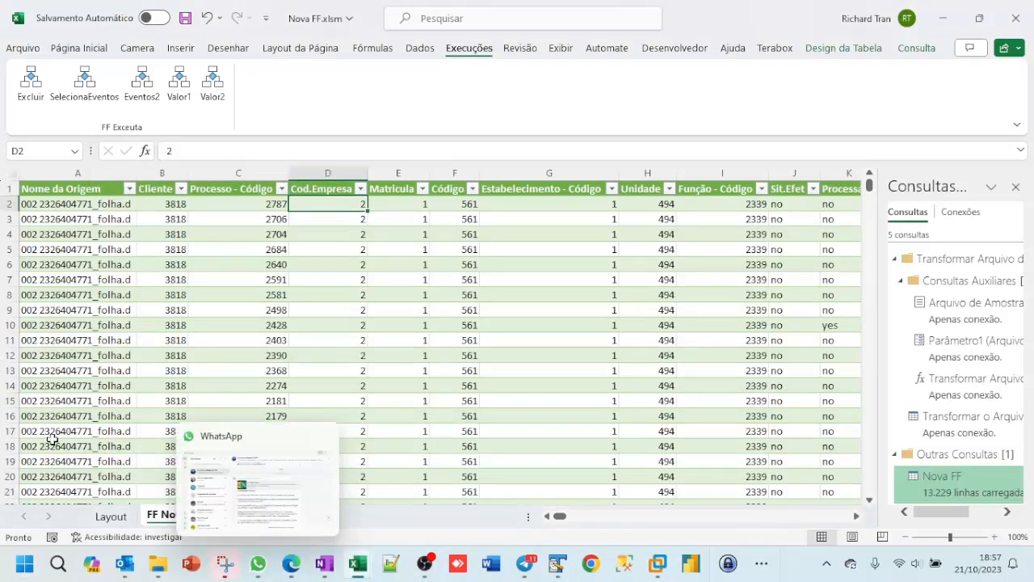
click(34, 90)
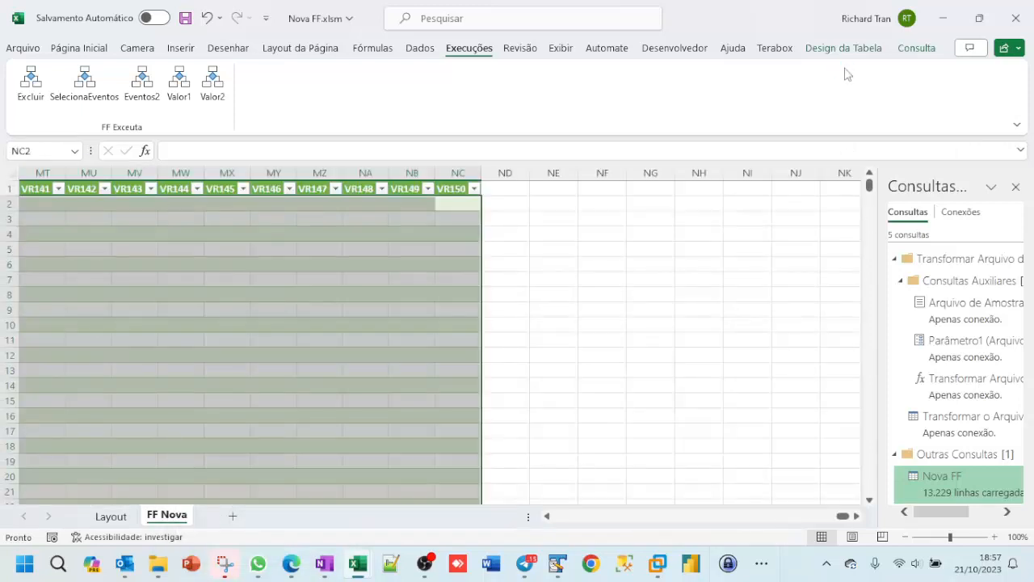
click(101, 105)
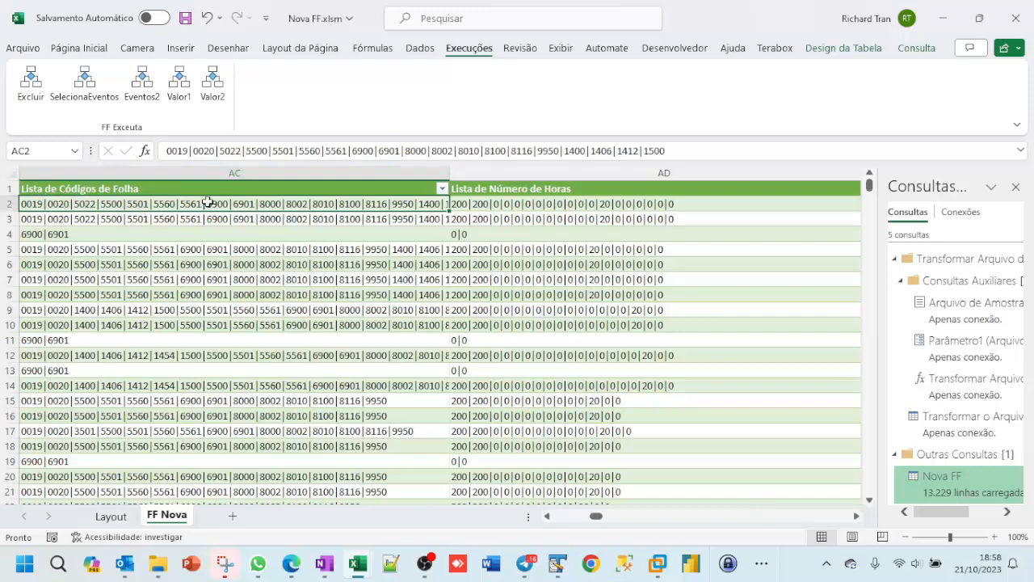
Step: Copy all Lista de Códigos de Folha values from AC2 downward and run the Eventos2 macro to split them into the EV columns
key(ctrl+shift+Down)
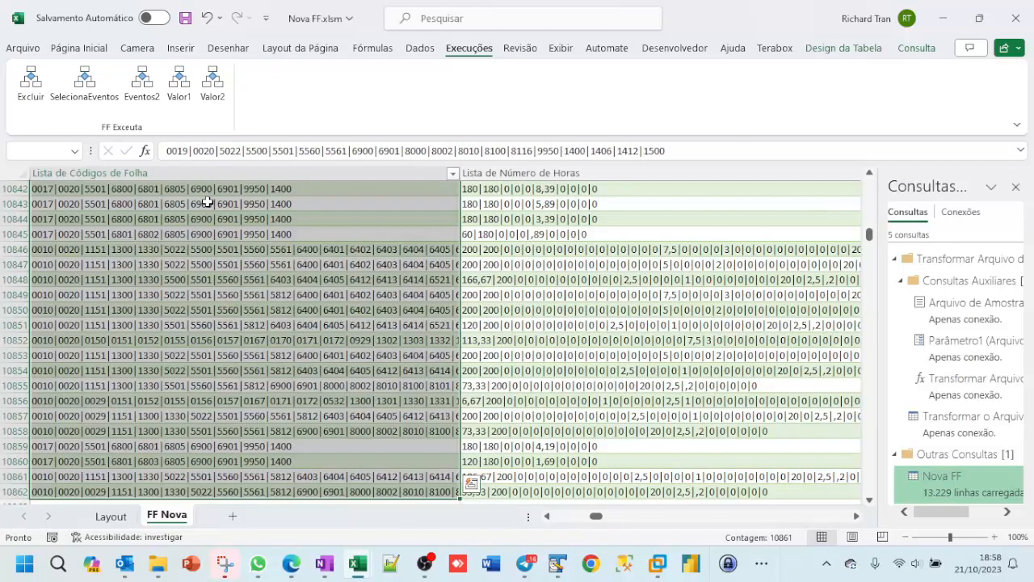
key(ctrl+c)
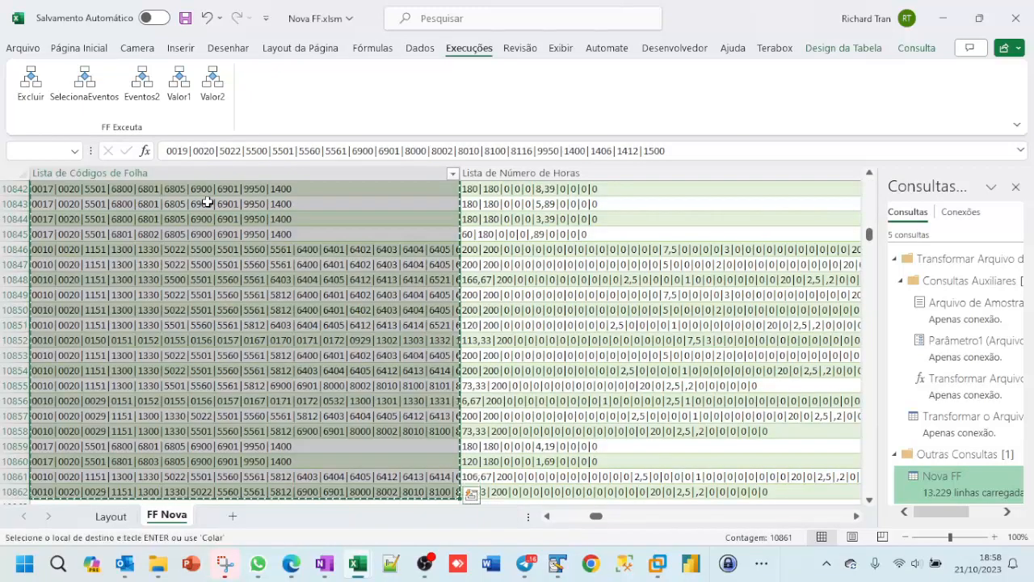
click(142, 103)
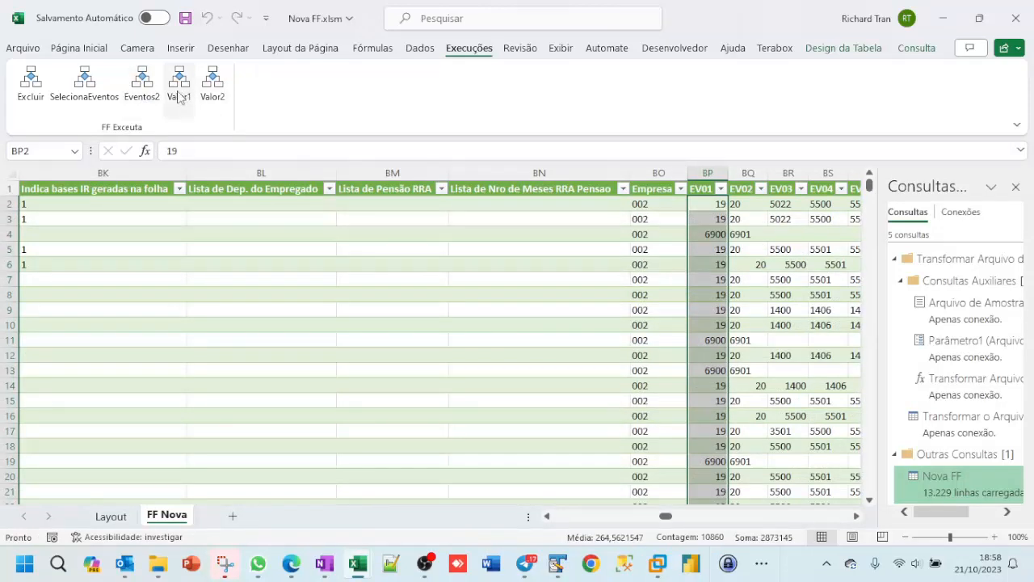
Step: Run Valor1, copy the Lista de Valor Total values from AF2 downward, split them into the VR columns with Valor2, and save the workbook
click(179, 89)
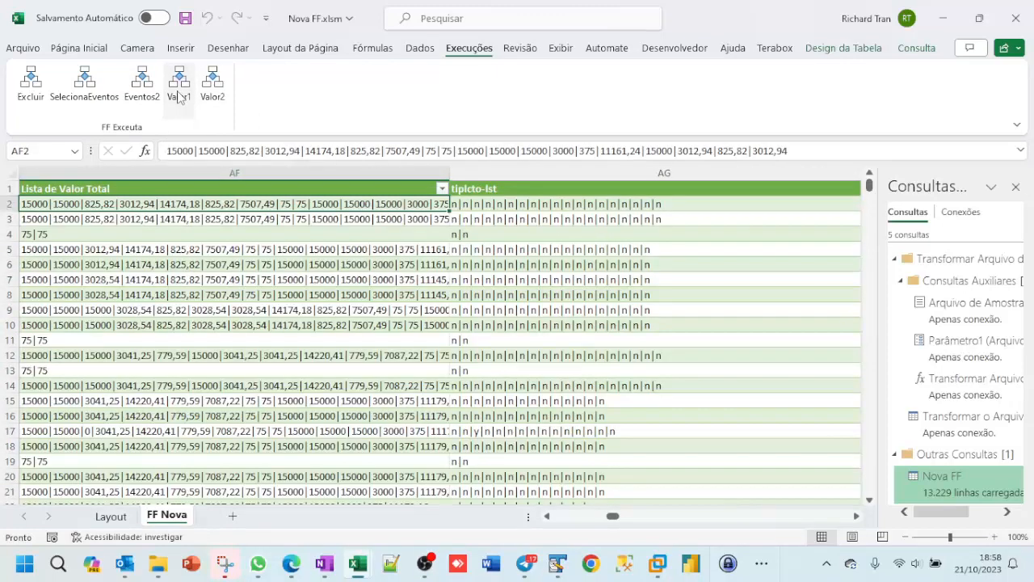
key(ctrl+shift+Down)
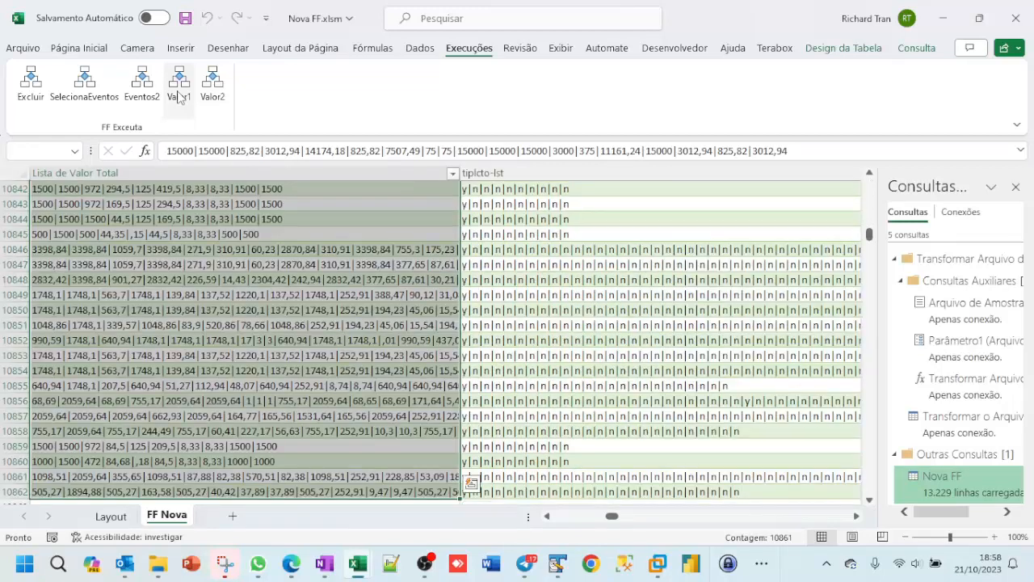
key(ctrl+c)
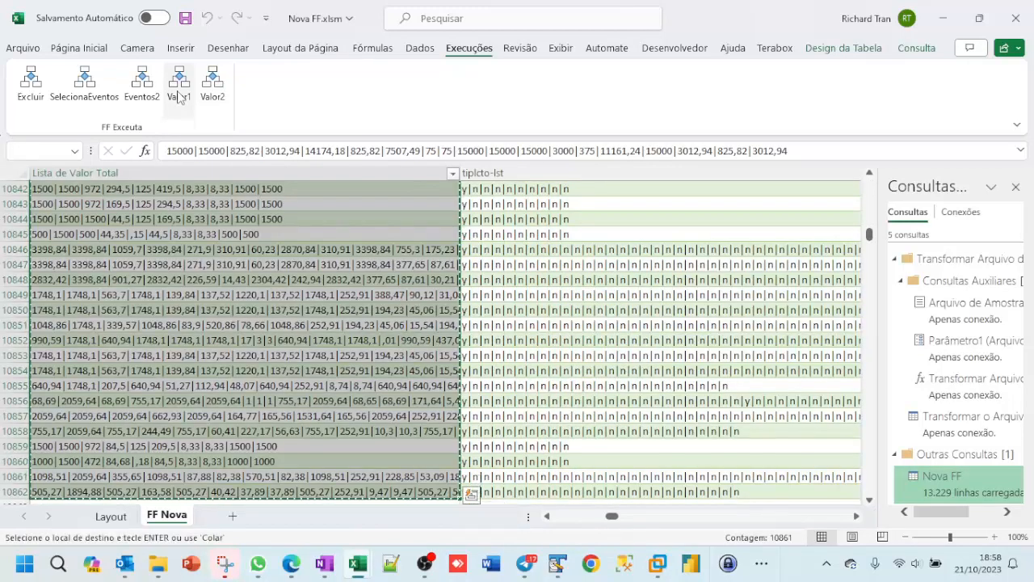
click(221, 100)
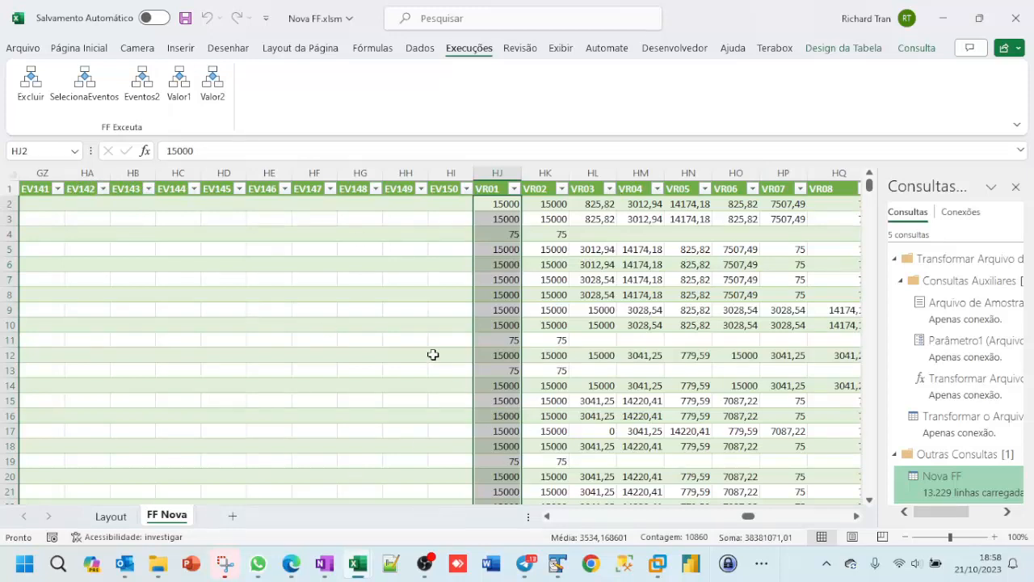
click(187, 19)
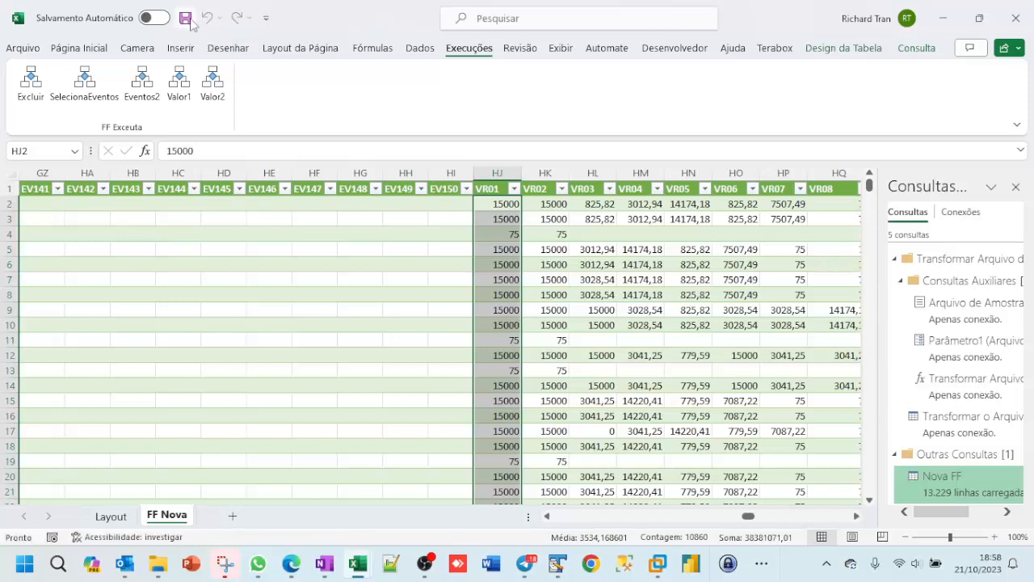